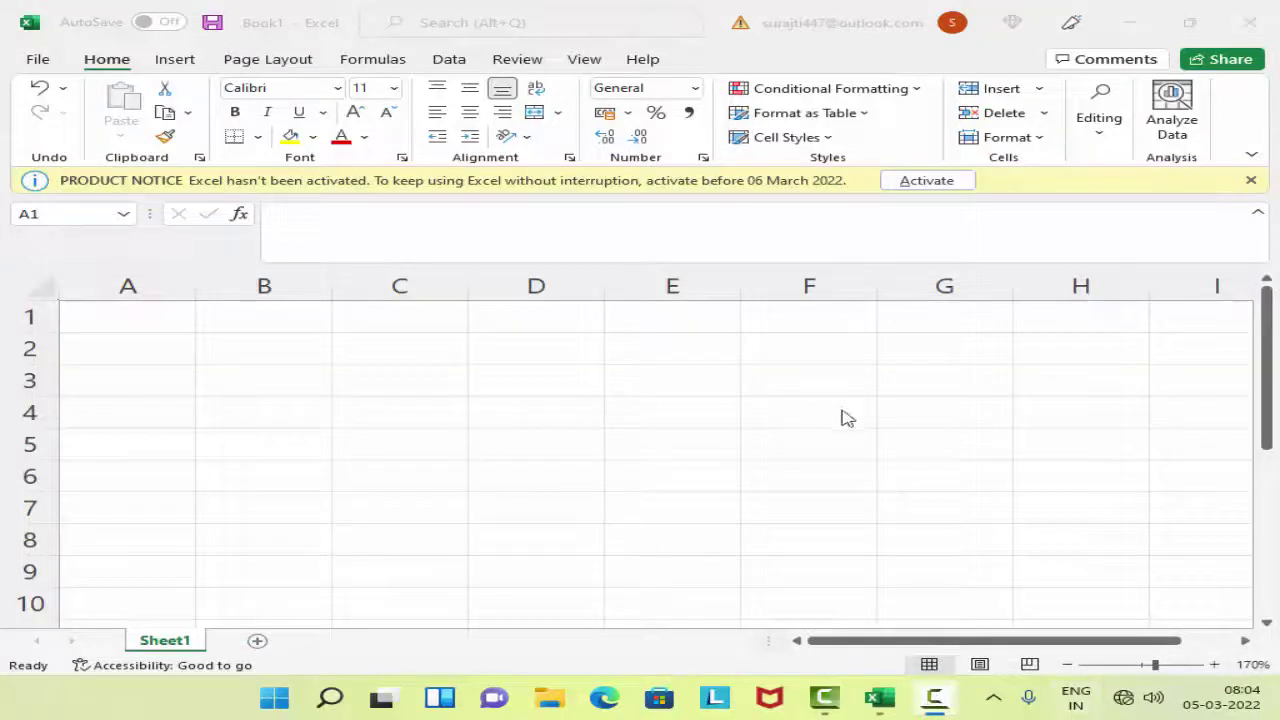
# Step: Enter the header Name in C2 and auto-fill the saved first-name list below it
pyautogui.click(1256, 188)
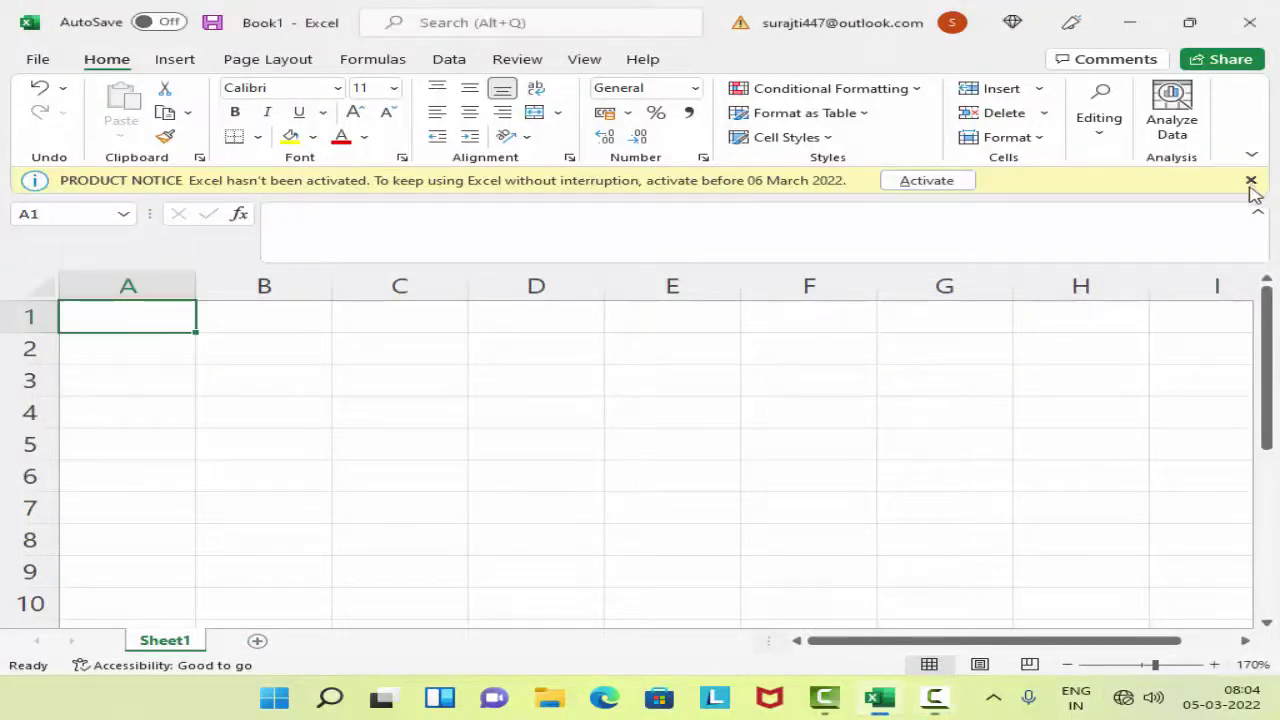
pyautogui.click(355, 349)
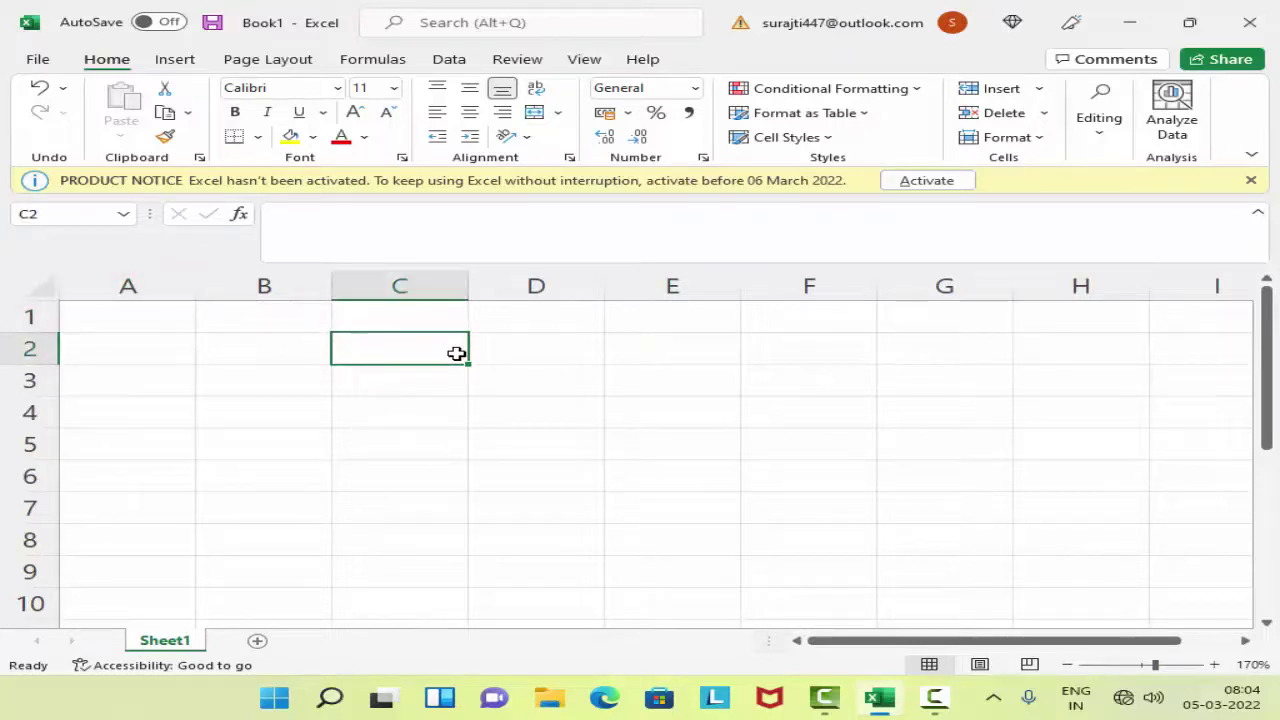
pyautogui.write('Nam')
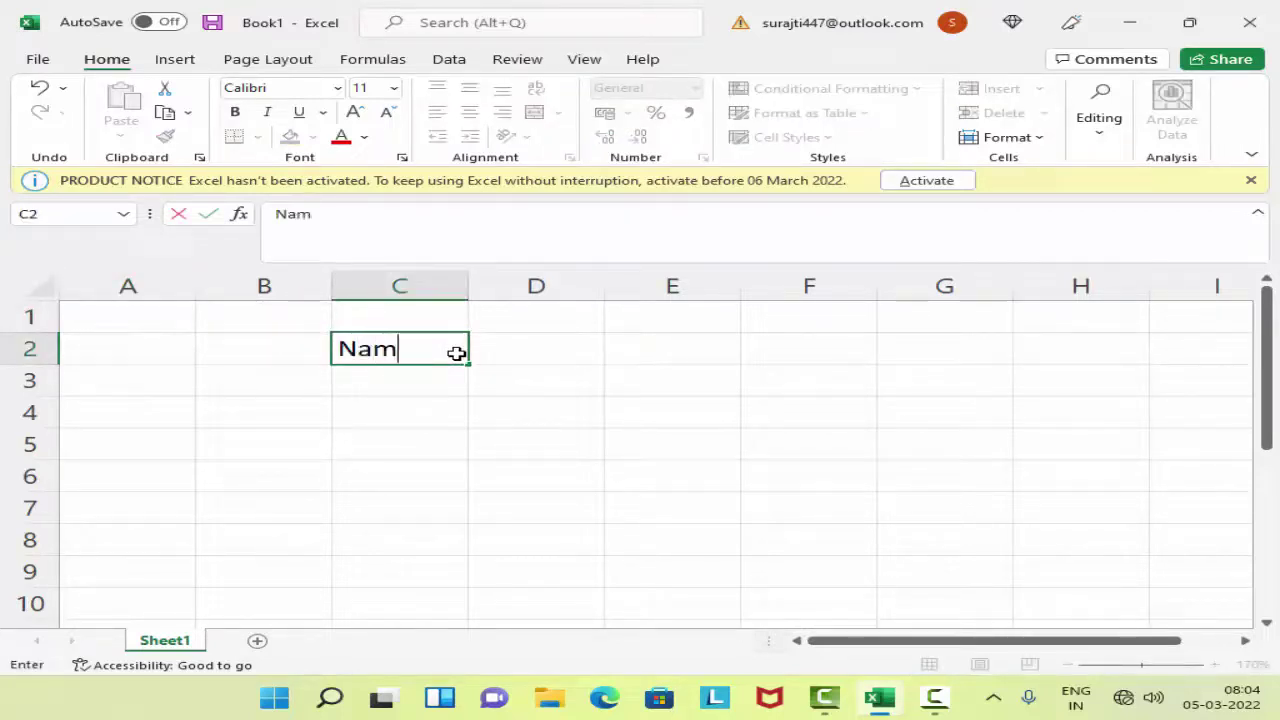
pyautogui.write('e')
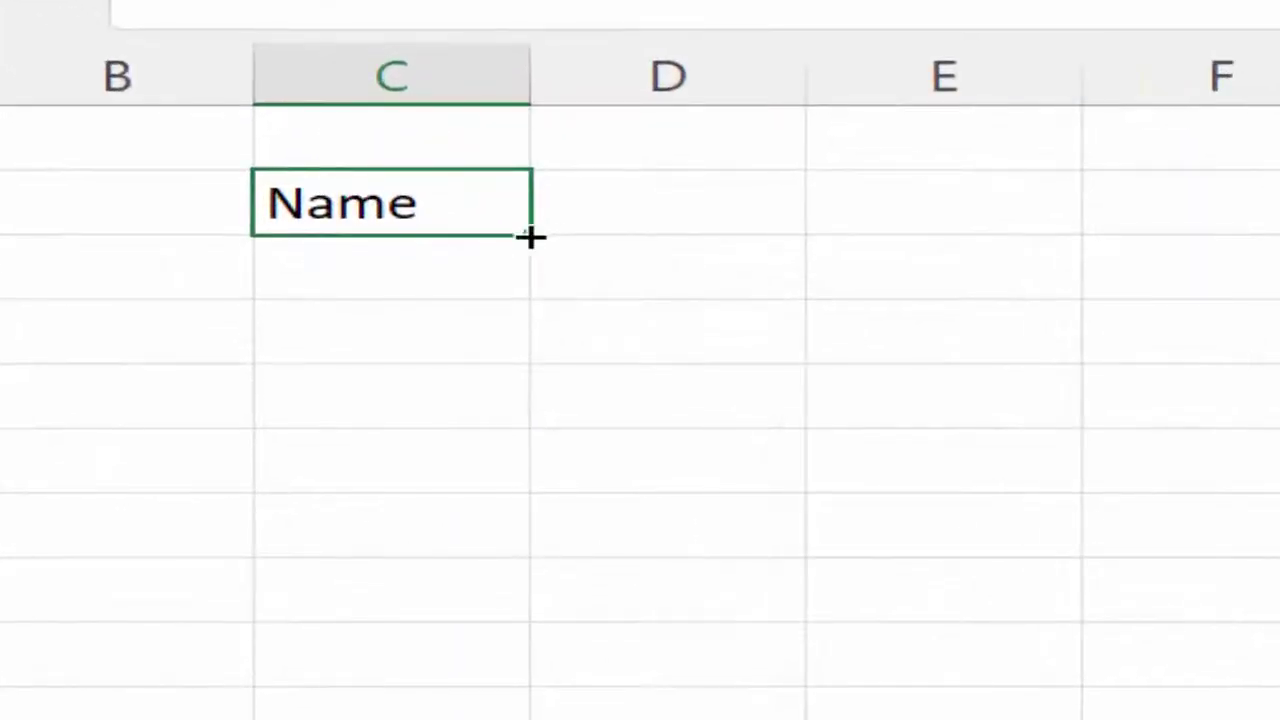
pyautogui.moveTo(527, 243); pyautogui.dragTo(477, 551)
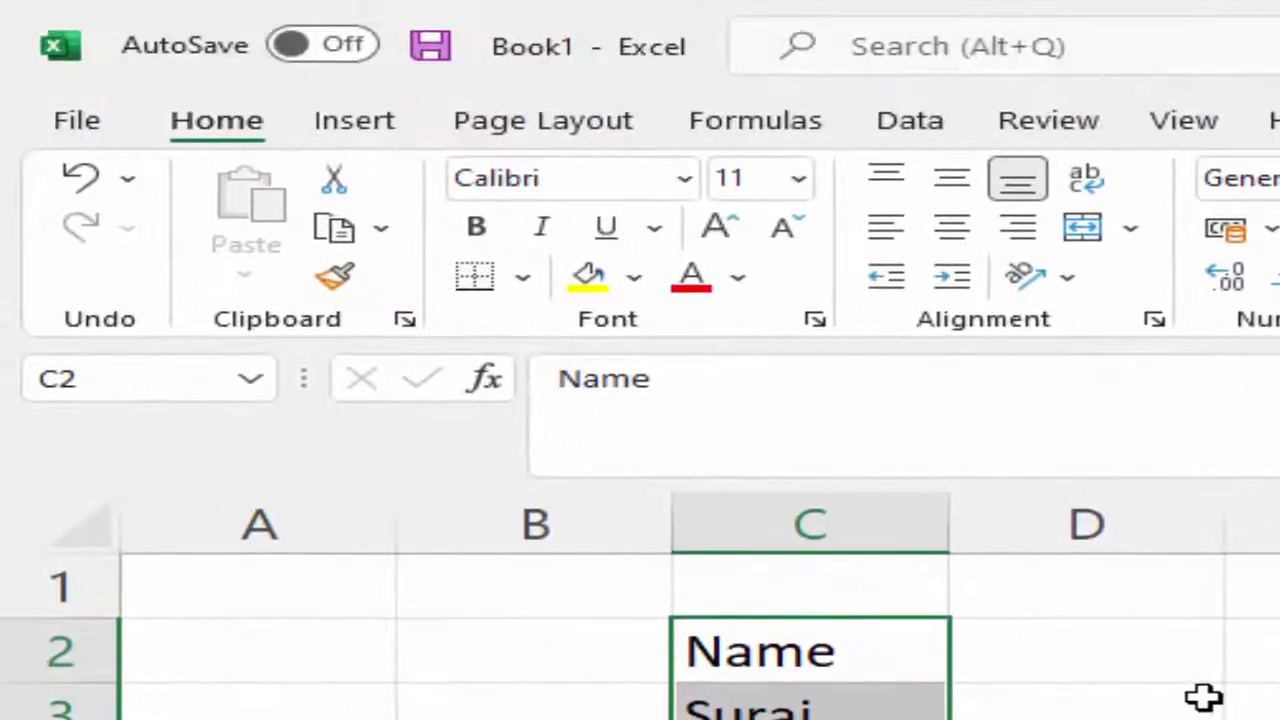
pyautogui.click(1153, 685)
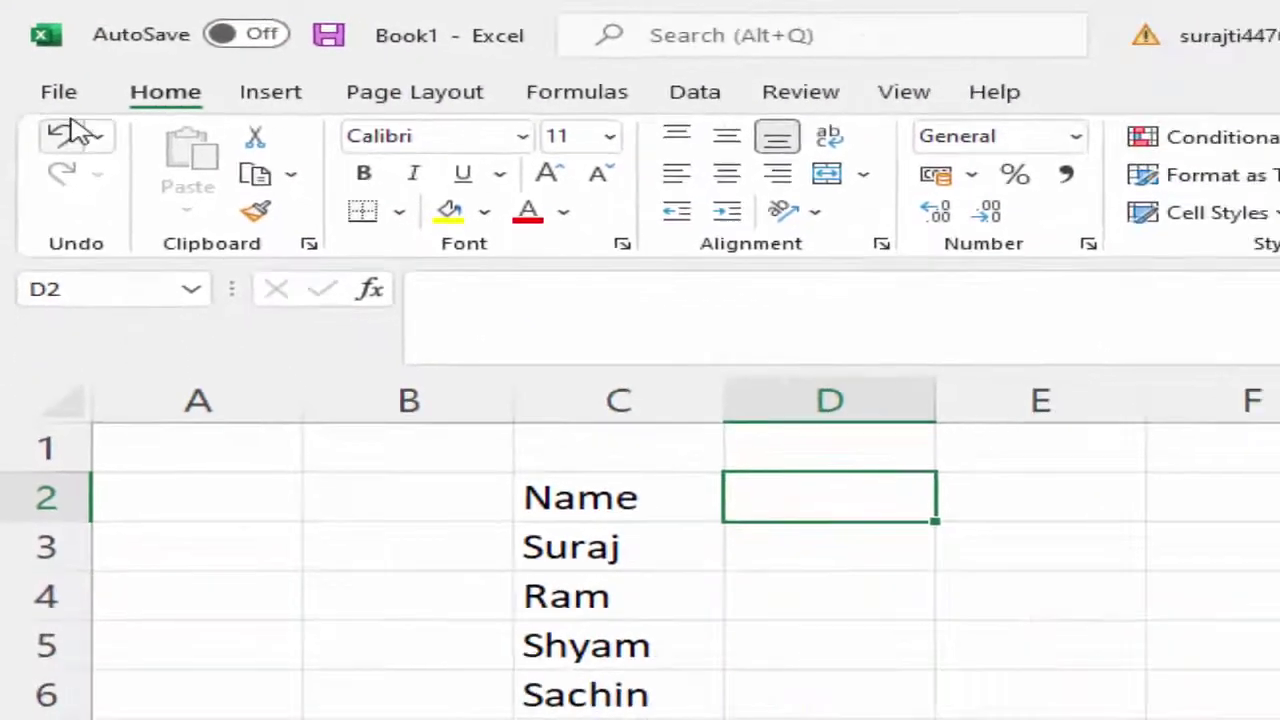
# Step: Open the Advanced page of Excel Options and scroll to the Edit Custom Lists setting
pyautogui.click(51, 79)
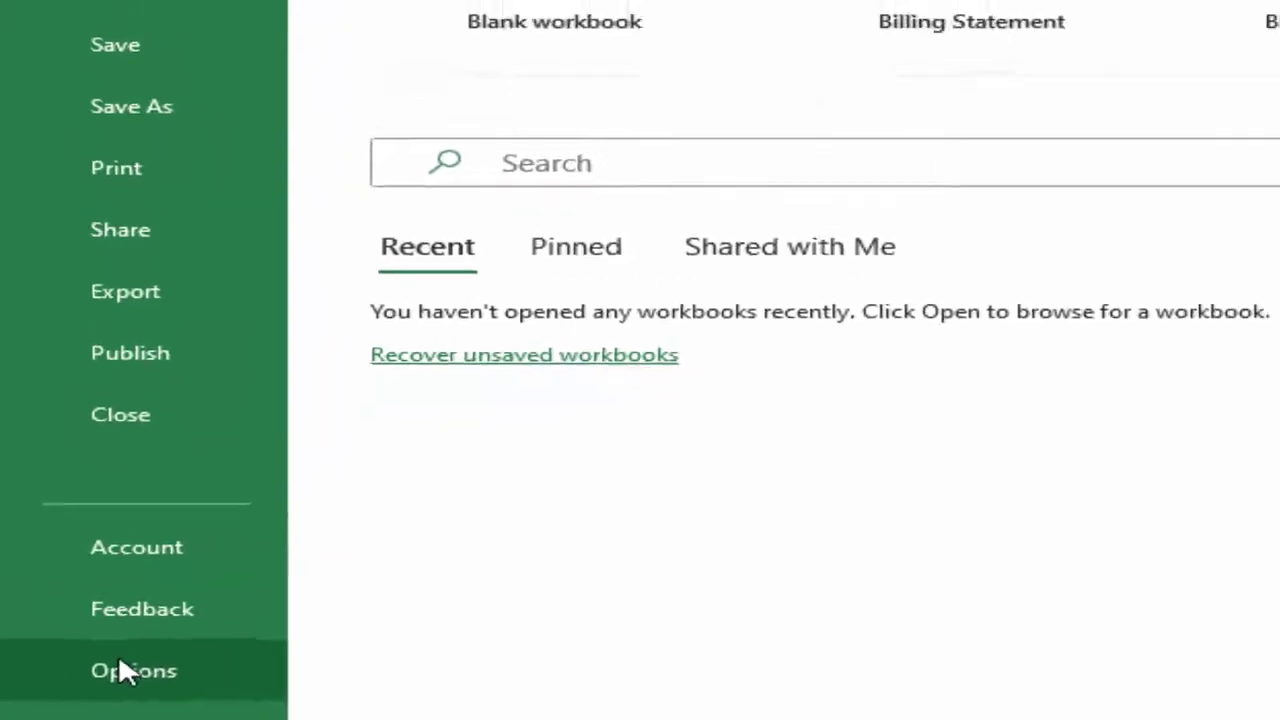
pyautogui.click(160, 660)
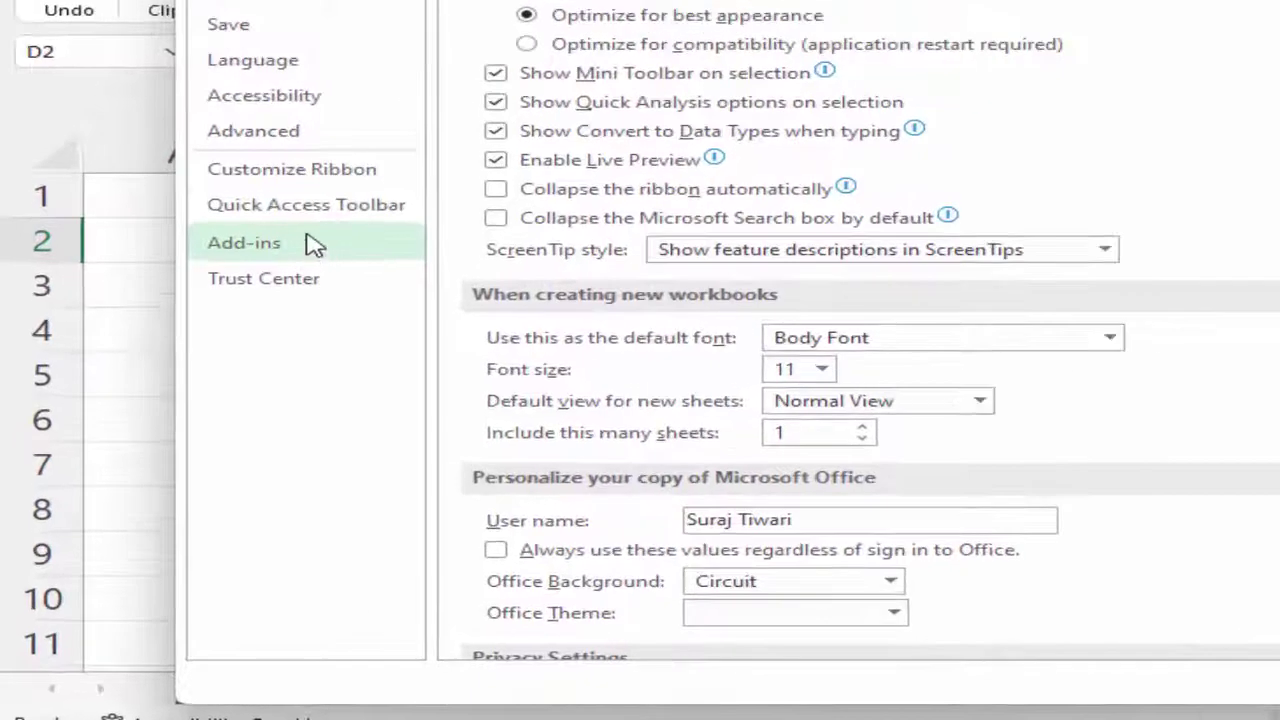
pyautogui.click(282, 134)
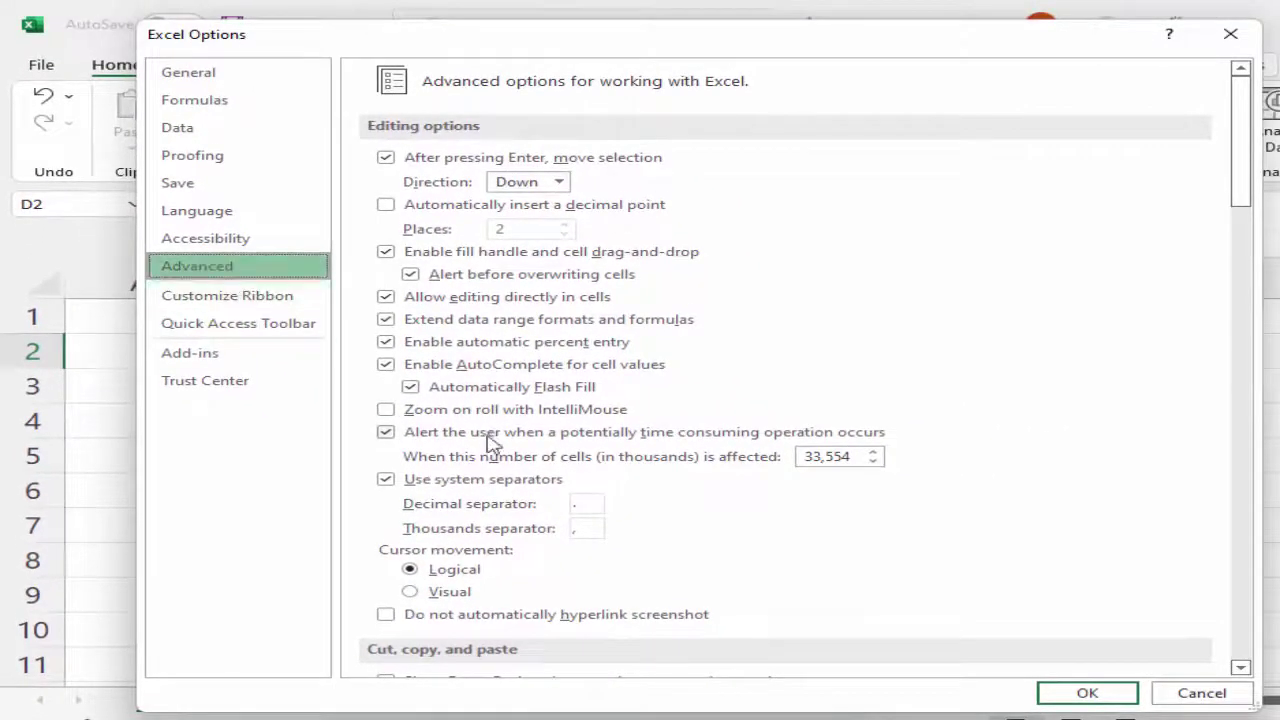
pyautogui.scroll(-1, 528, 537)
pyautogui.scroll(-1, 528, 537)
pyautogui.scroll(-1, 528, 537)
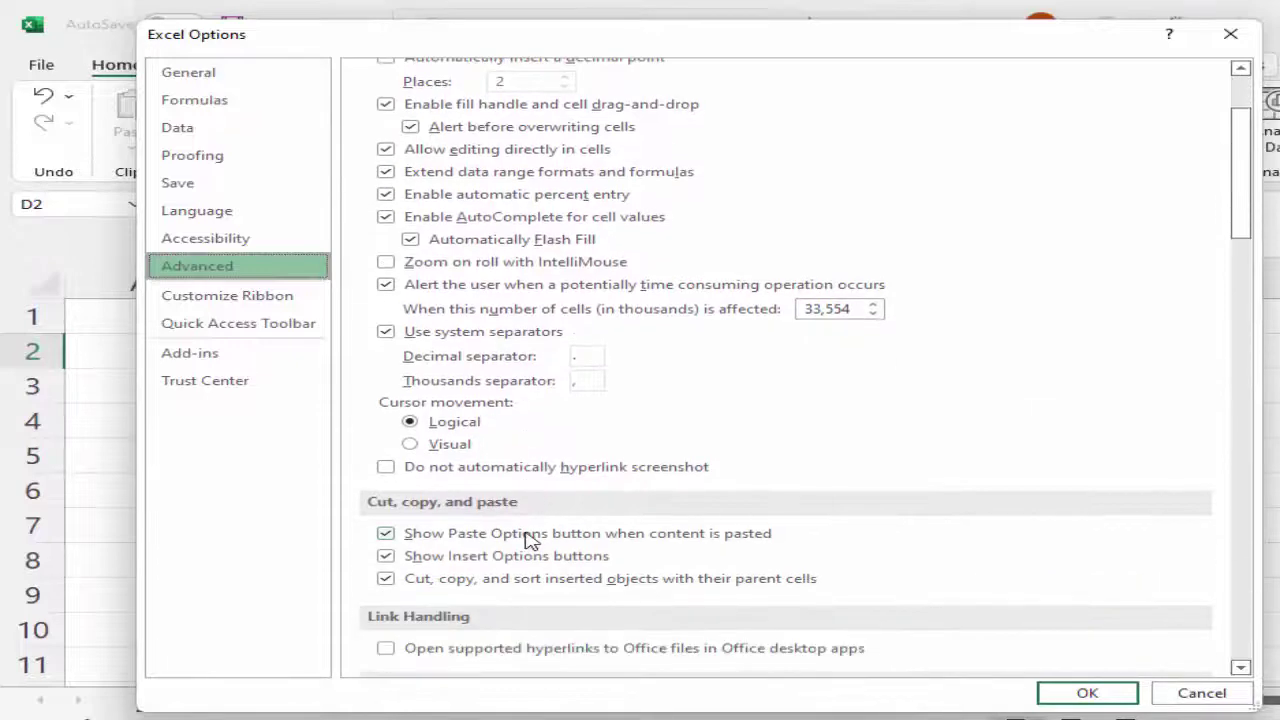
pyautogui.scroll(-2, 530, 540)
pyautogui.scroll(-1, 530, 540)
pyautogui.scroll(-1, 527, 540)
pyautogui.scroll(-1, 527, 540)
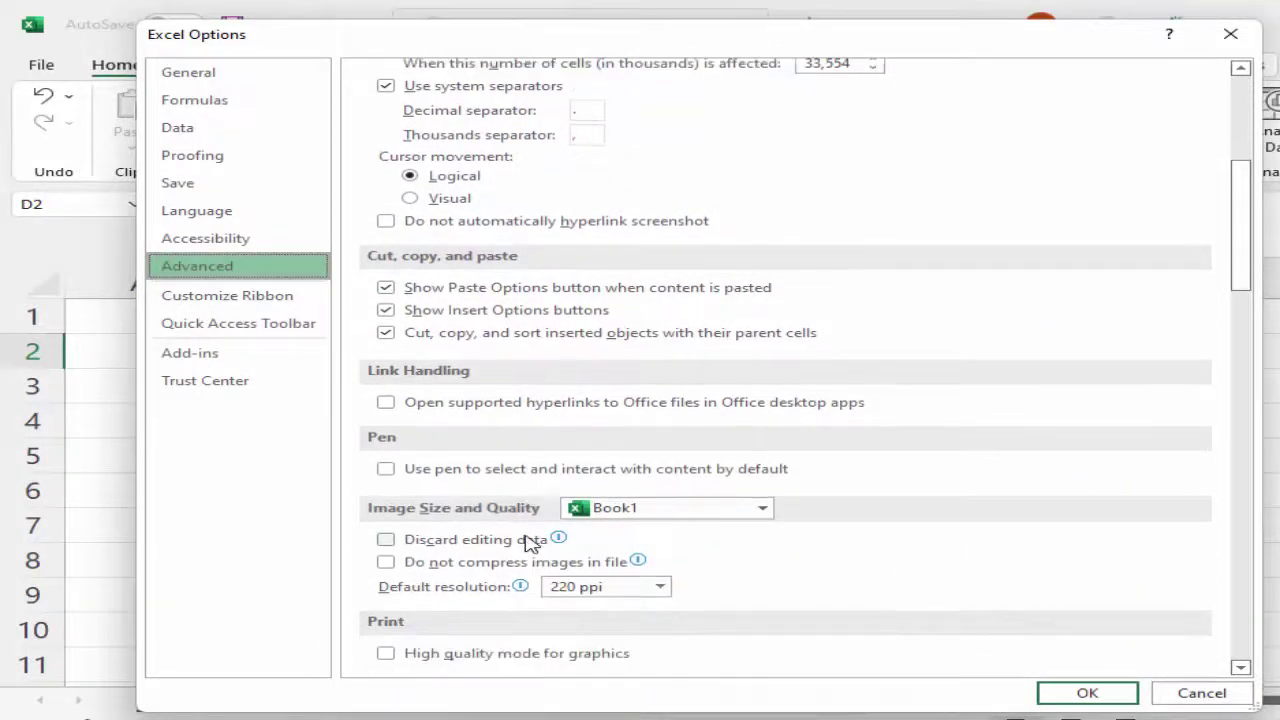
pyautogui.scroll(-10, 527, 541)
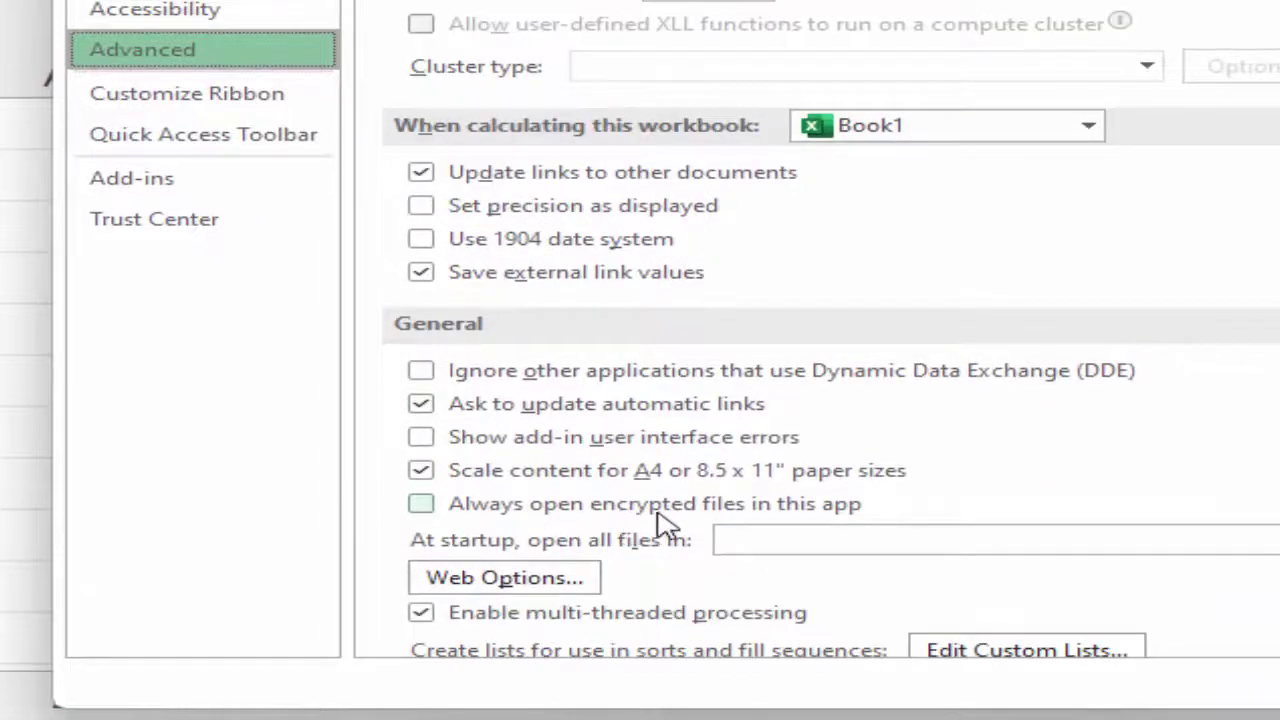
pyautogui.scroll(-1, 665, 524)
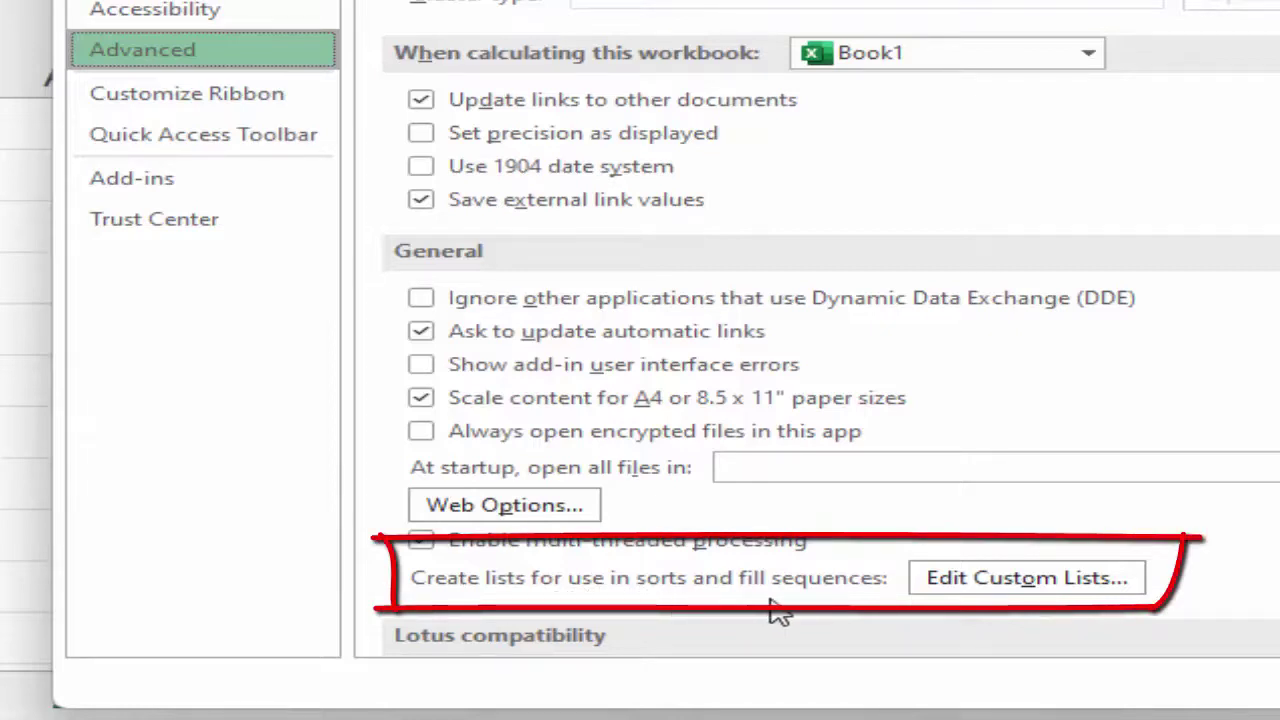
# Step: Delete the saved Name list from Custom Lists and close the editor
pyautogui.click(1040, 598)
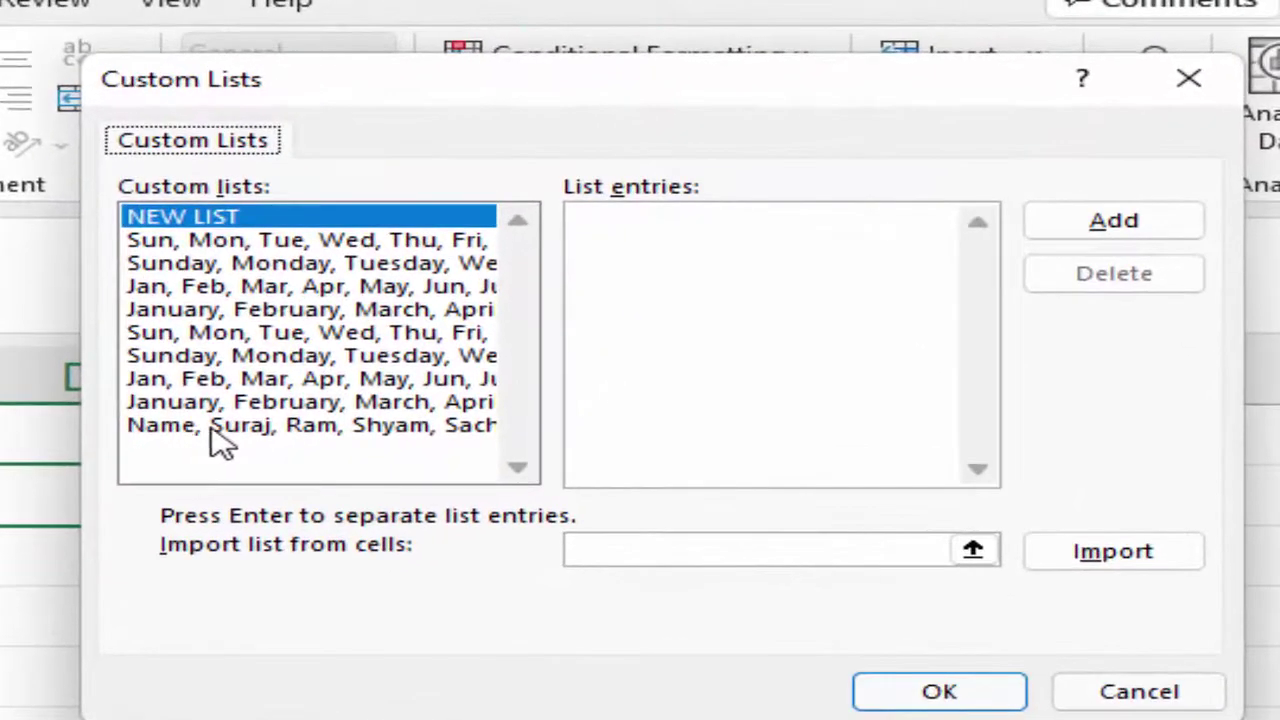
pyautogui.click(222, 428)
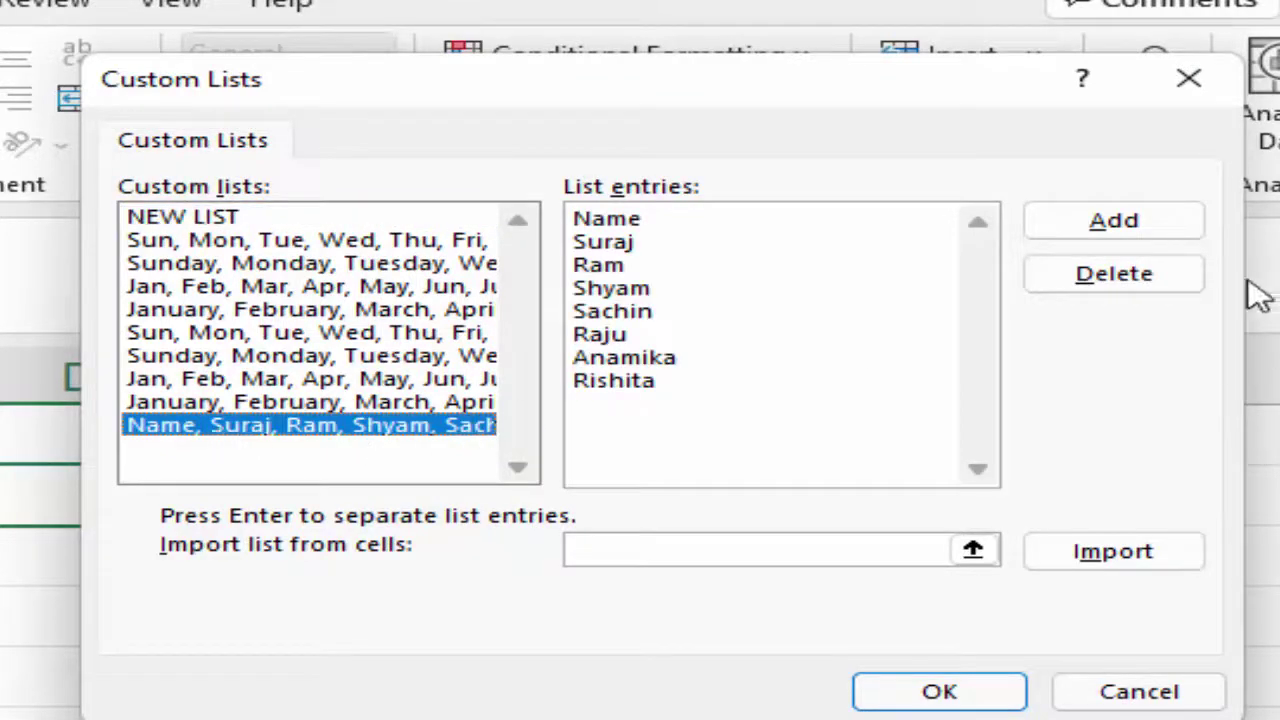
pyautogui.click(1118, 282)
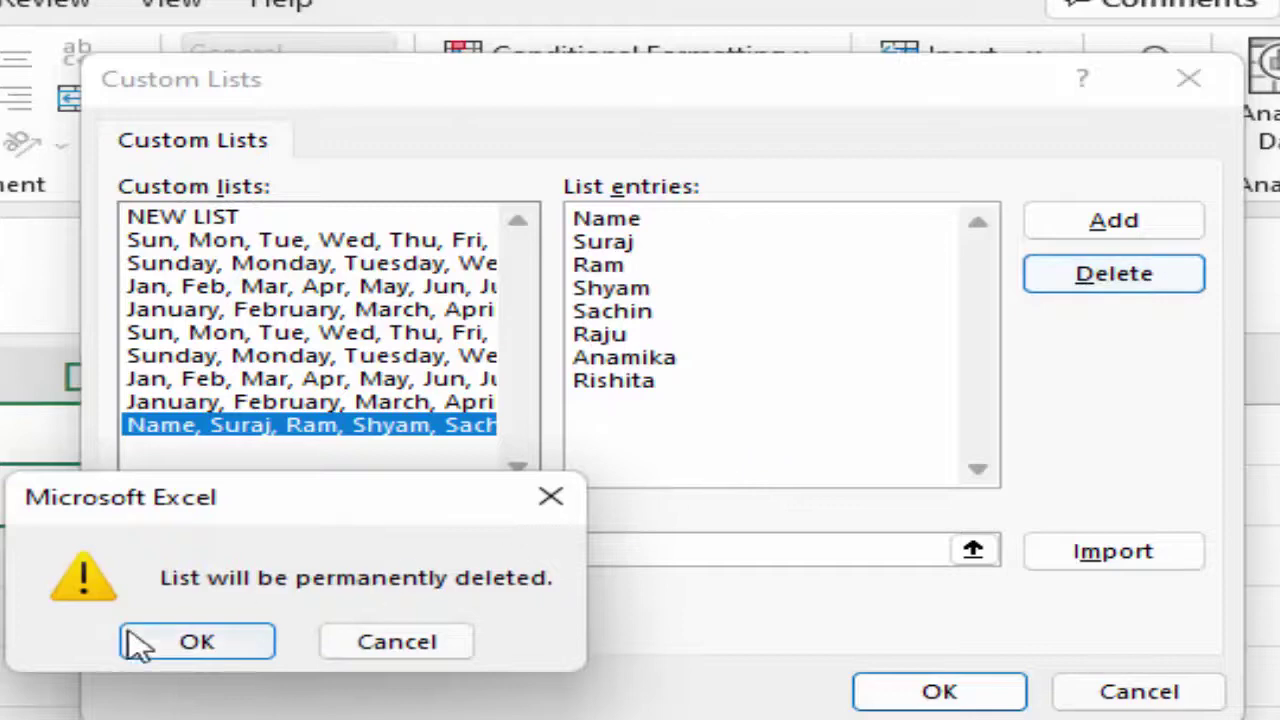
pyautogui.click(216, 643)
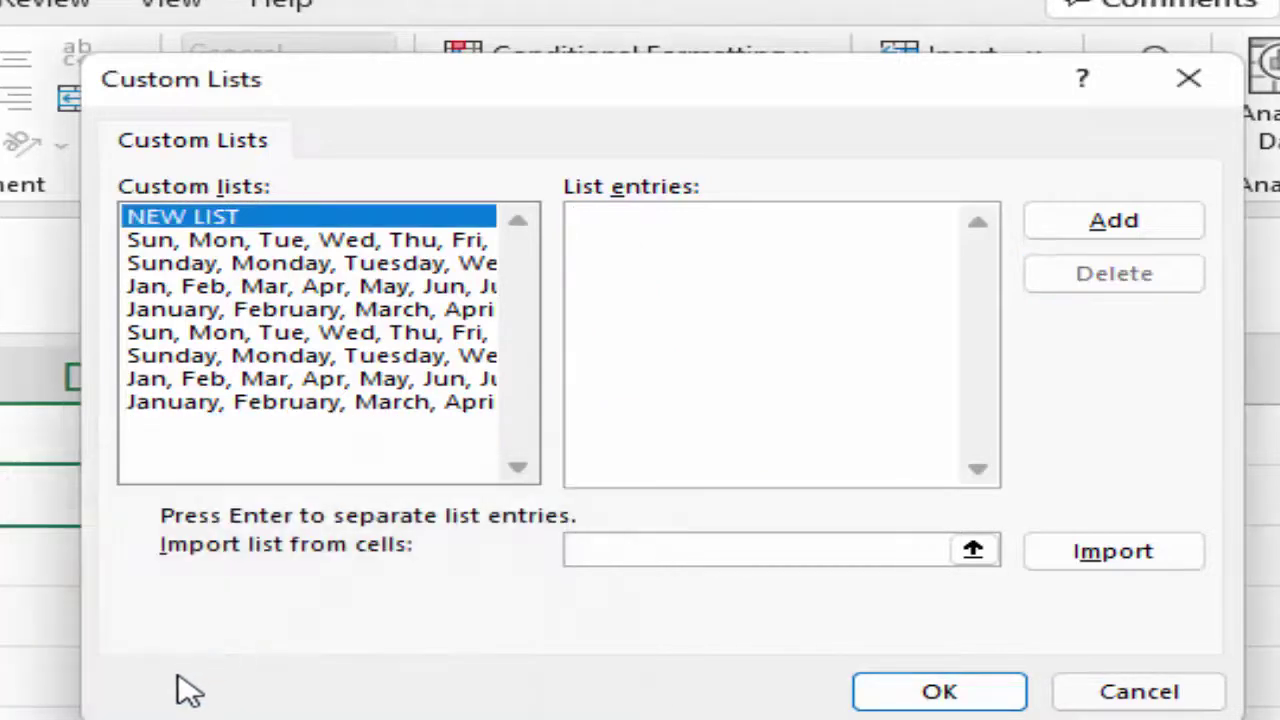
pyautogui.click(926, 705)
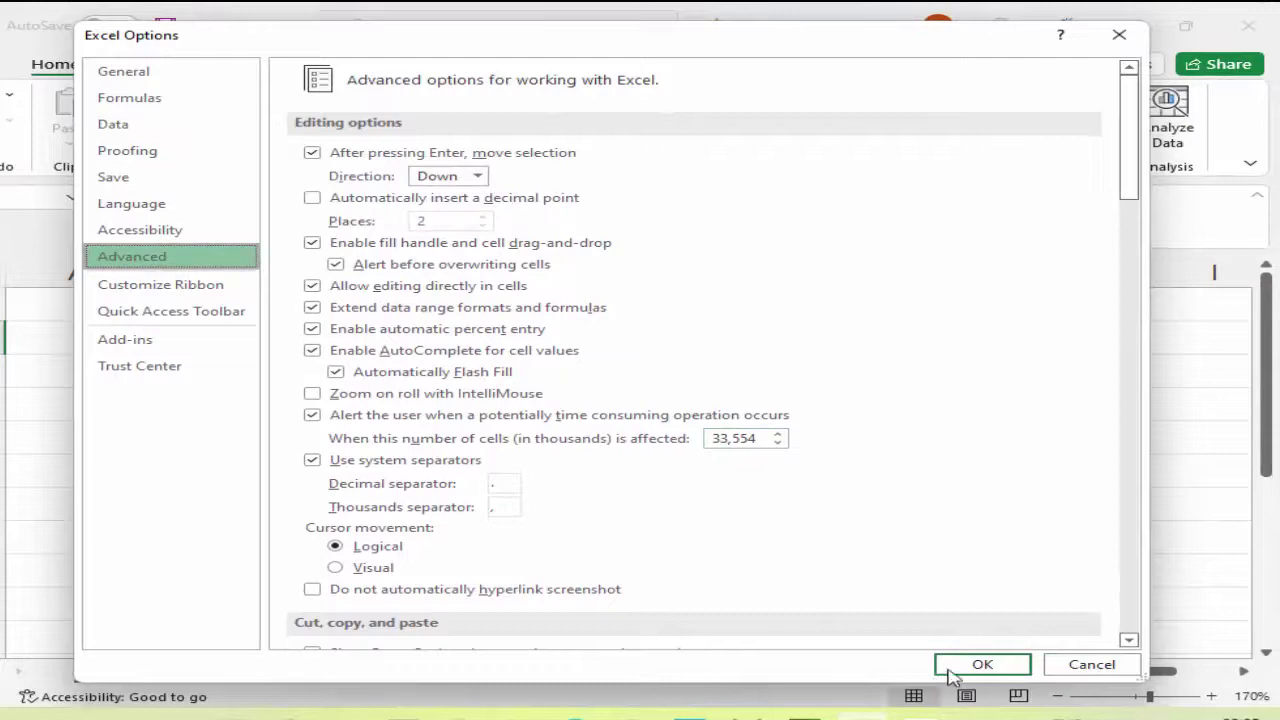
pyautogui.click(955, 668)
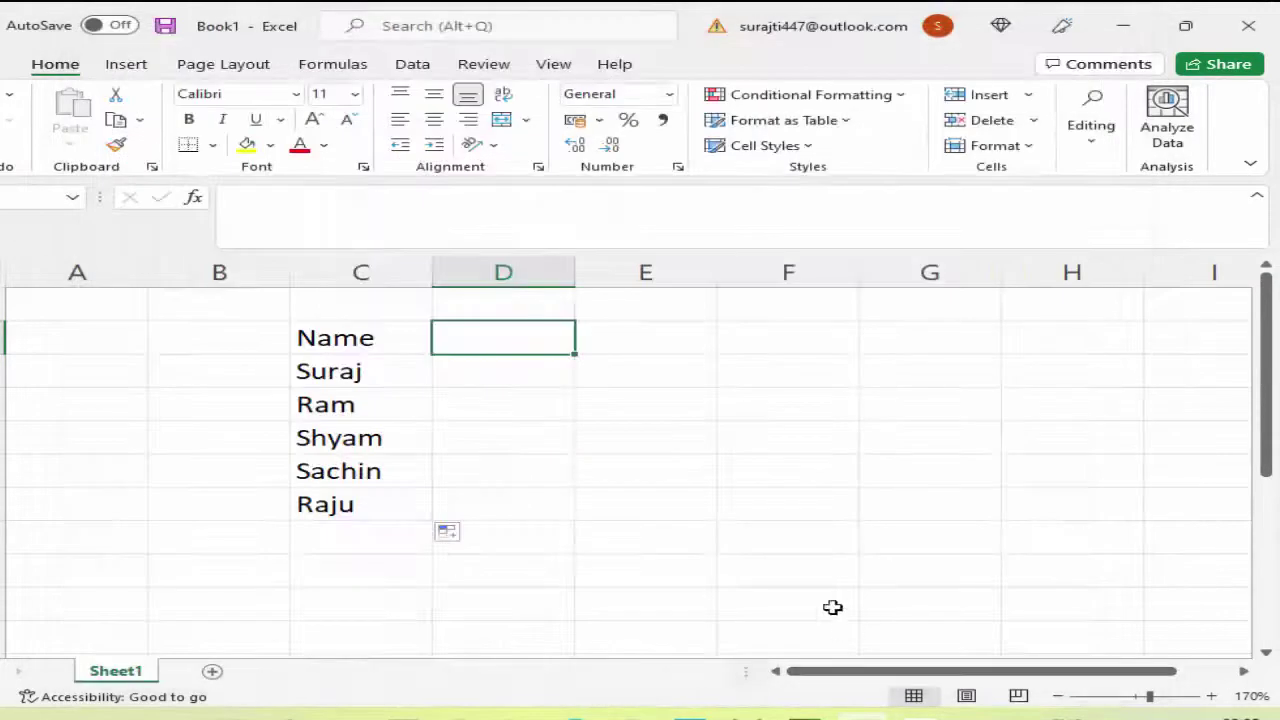
pyautogui.write('N')
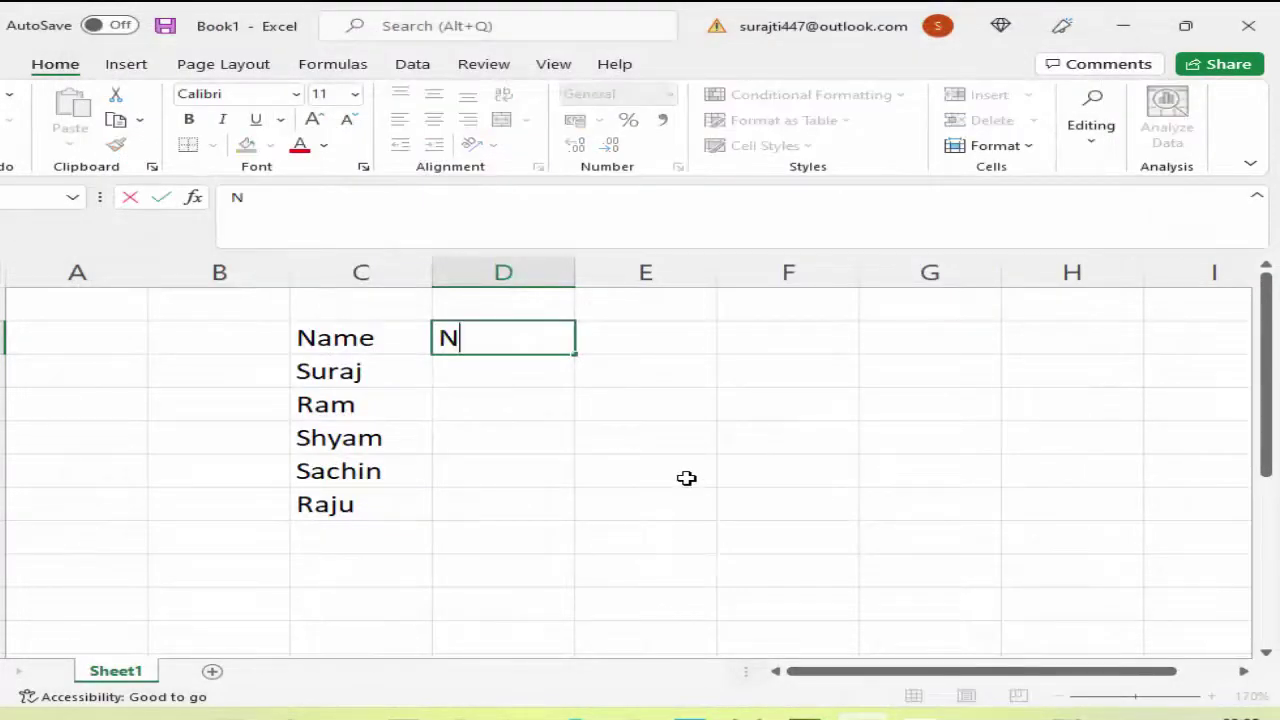
pyautogui.write('ame')
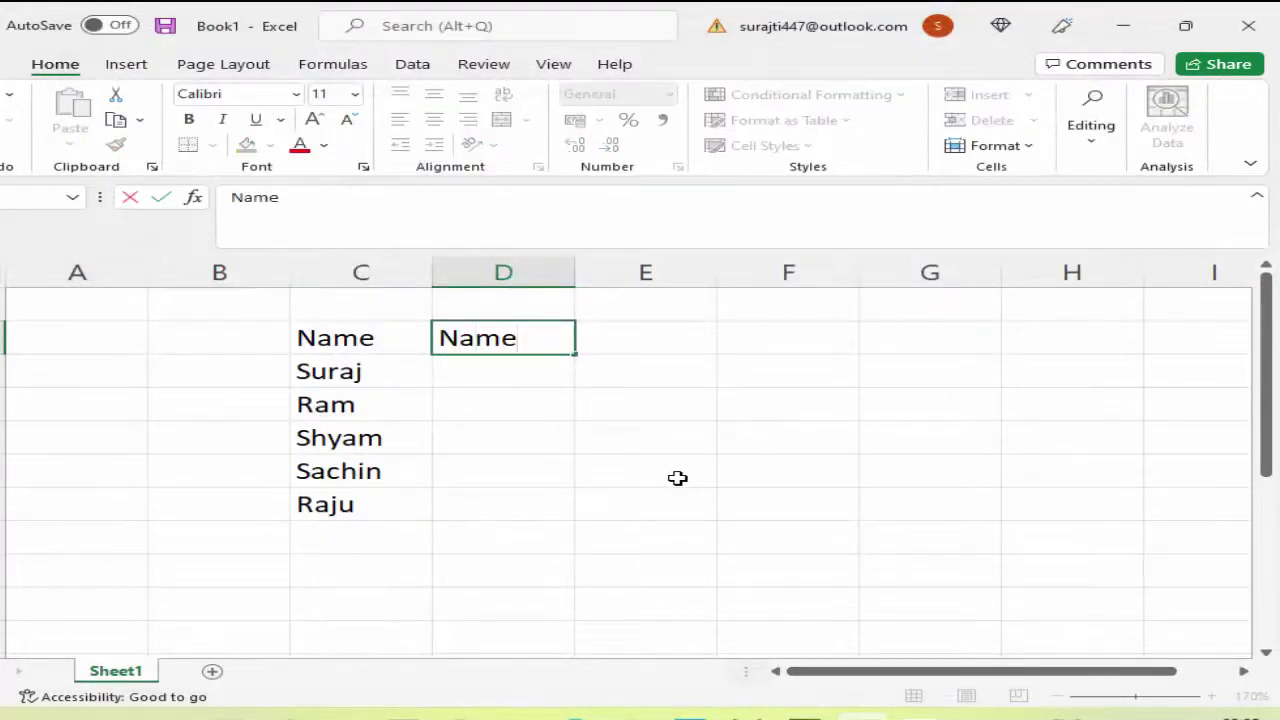
pyautogui.press('Return')
pyautogui.click(520, 335)
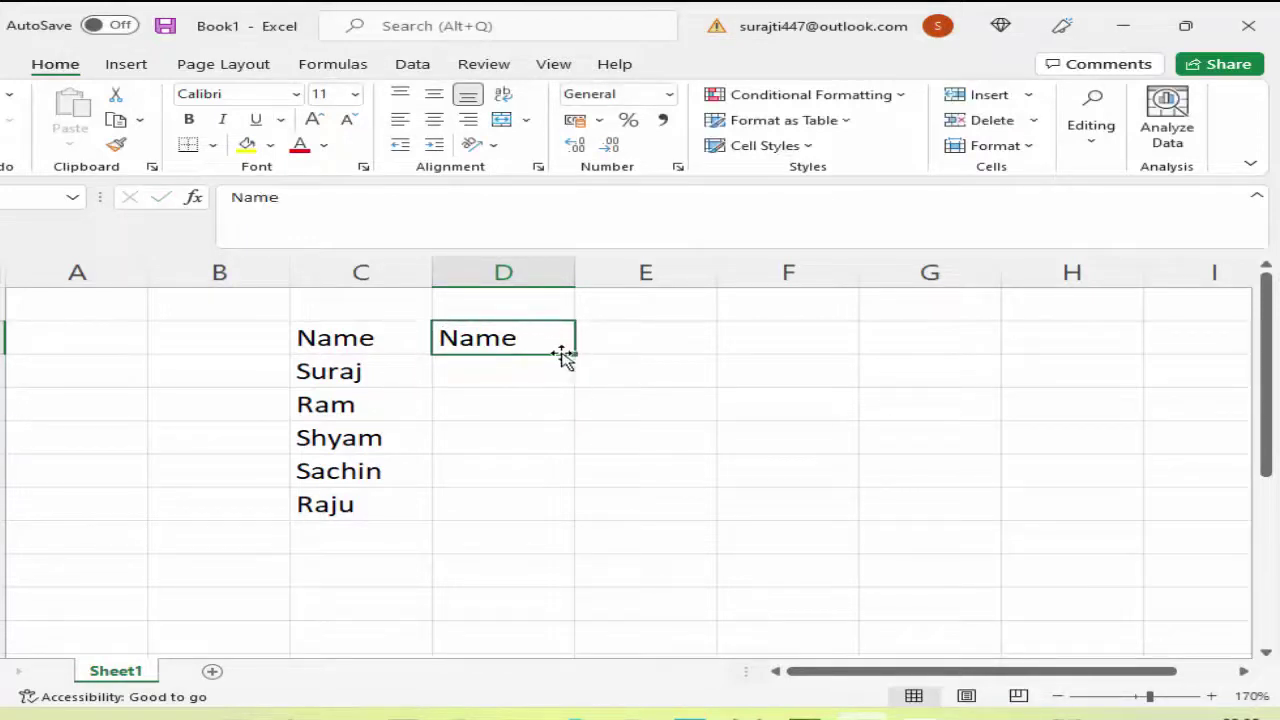
pyautogui.moveTo(572, 351); pyautogui.dragTo(578, 520)
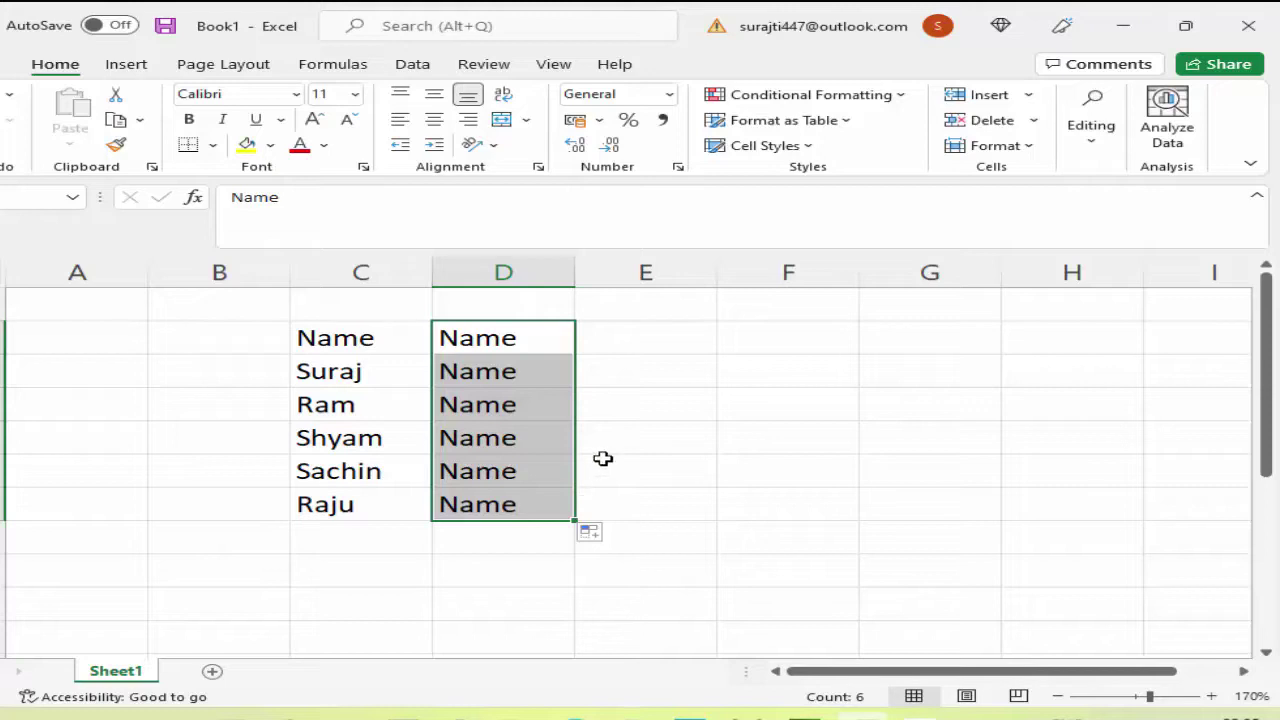
pyautogui.press('Delete')
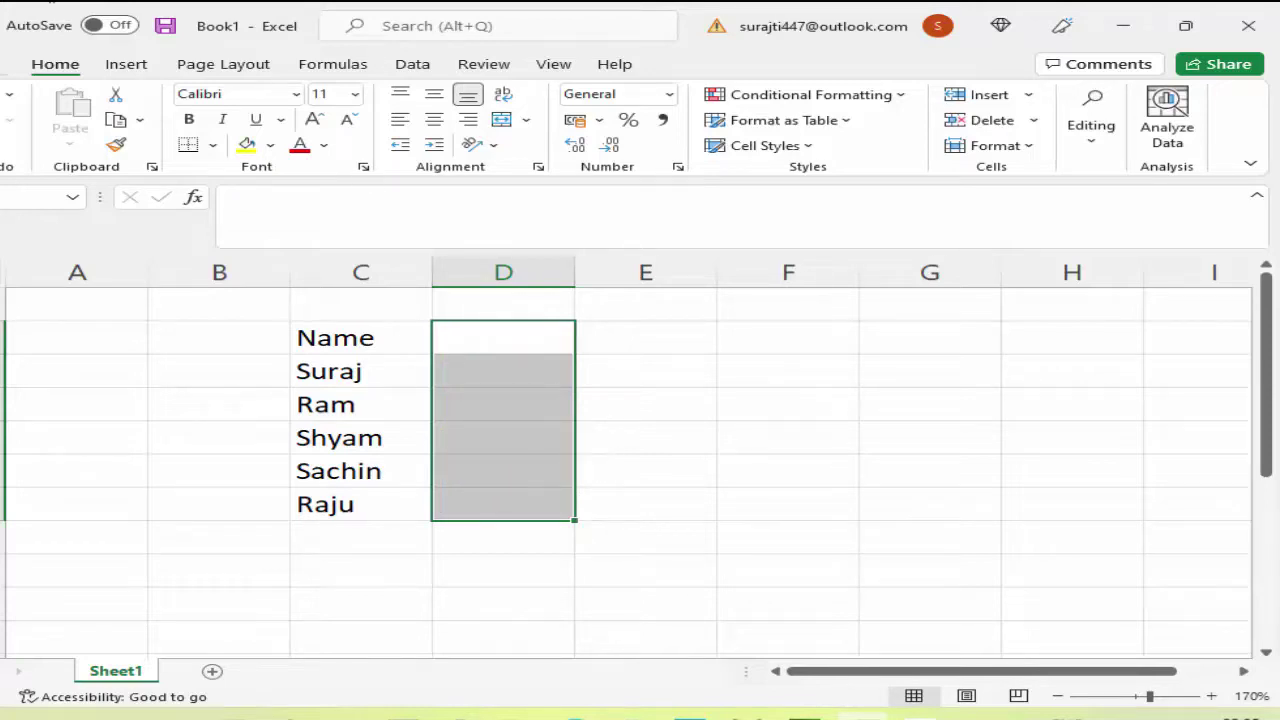
# Step: Reopen Excel Options' Advanced page and open the Edit Custom Lists editor under General
pyautogui.click(8, 64)
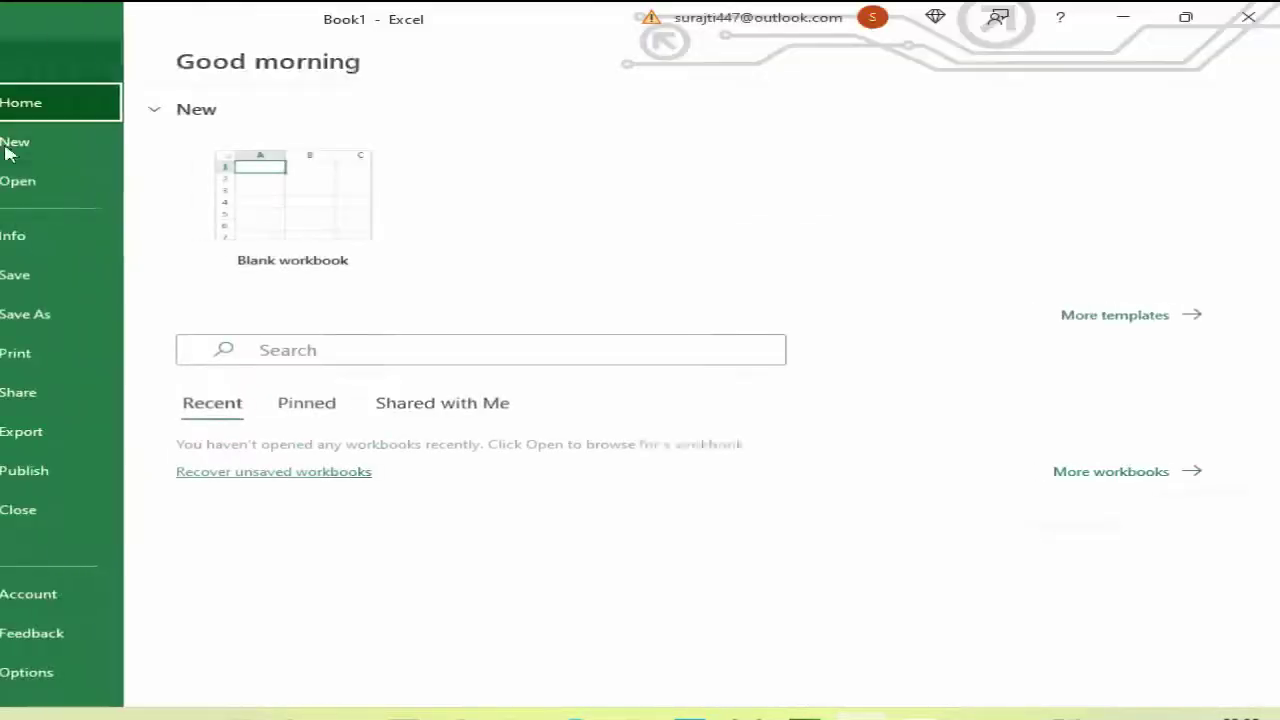
pyautogui.click(70, 671)
pyautogui.click(131, 256)
pyautogui.scroll(-10, 646, 517)
pyautogui.scroll(-3, 648, 515)
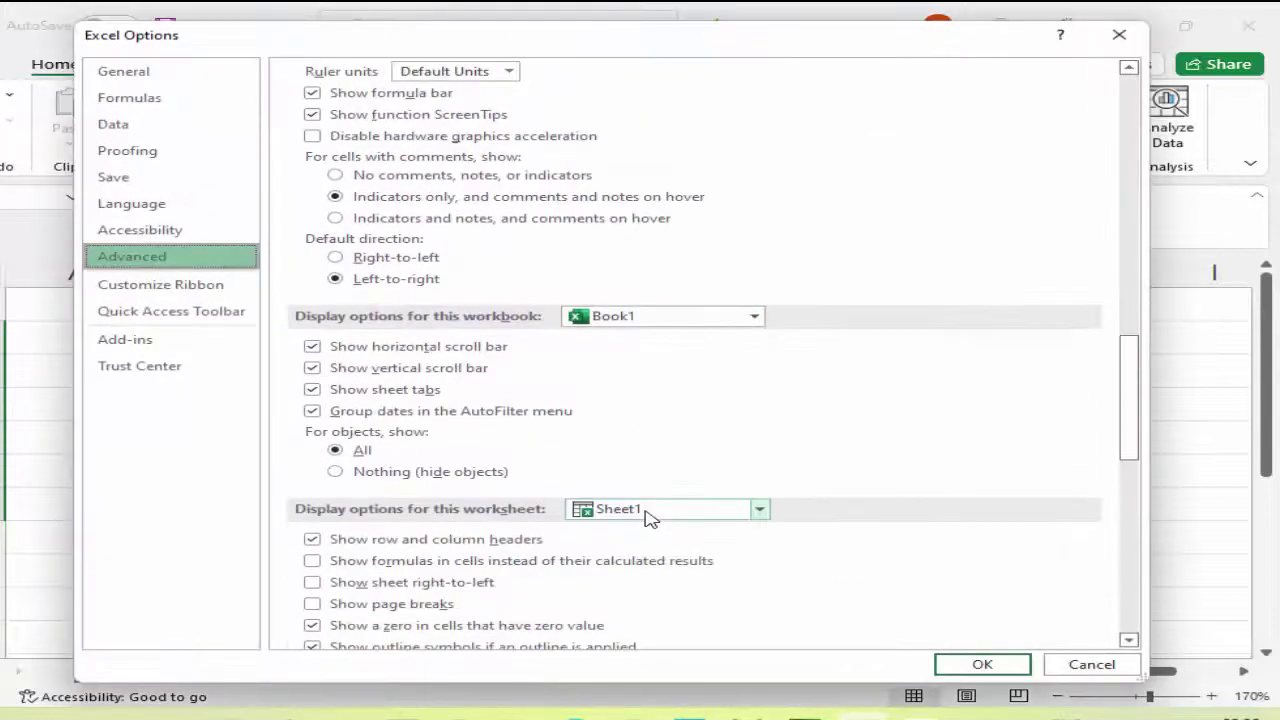
pyautogui.scroll(-3, 646, 520)
pyautogui.scroll(-1, 749, 494)
pyautogui.scroll(-5, 860, 460)
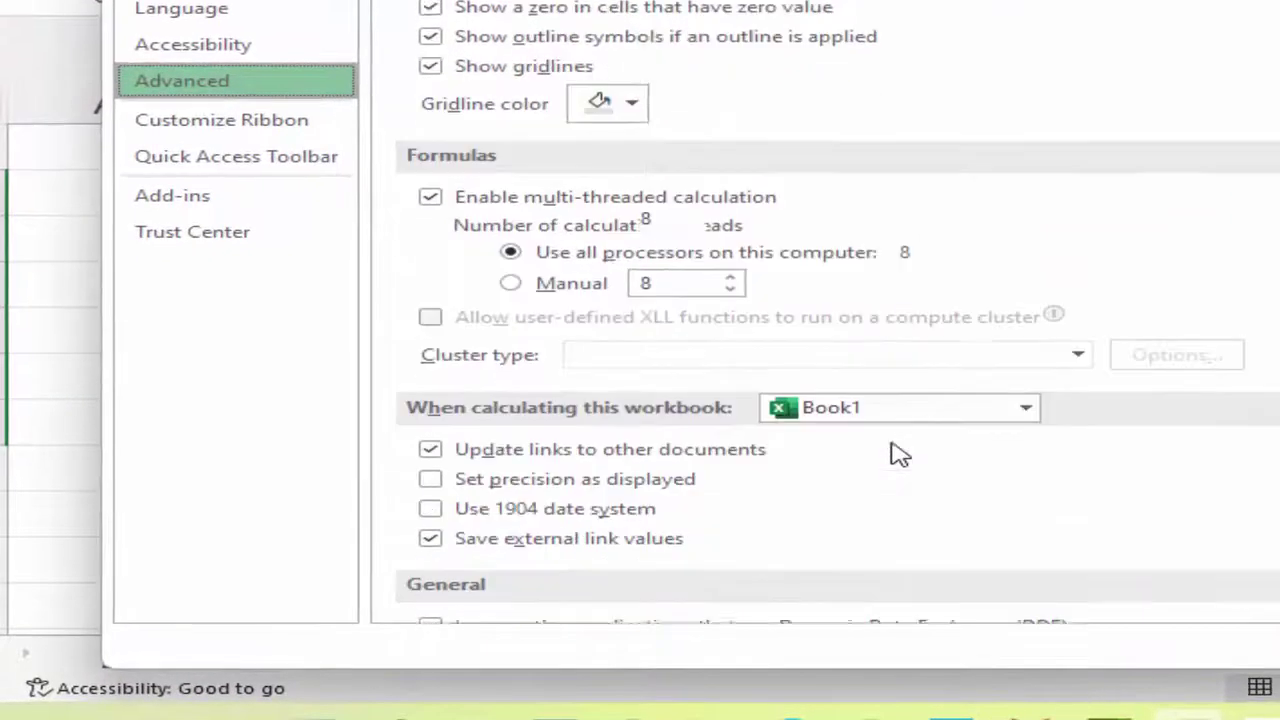
pyautogui.scroll(-1, 898, 453)
pyautogui.scroll(-4, 896, 452)
pyautogui.scroll(-1, 896, 452)
pyautogui.scroll(-1, 898, 453)
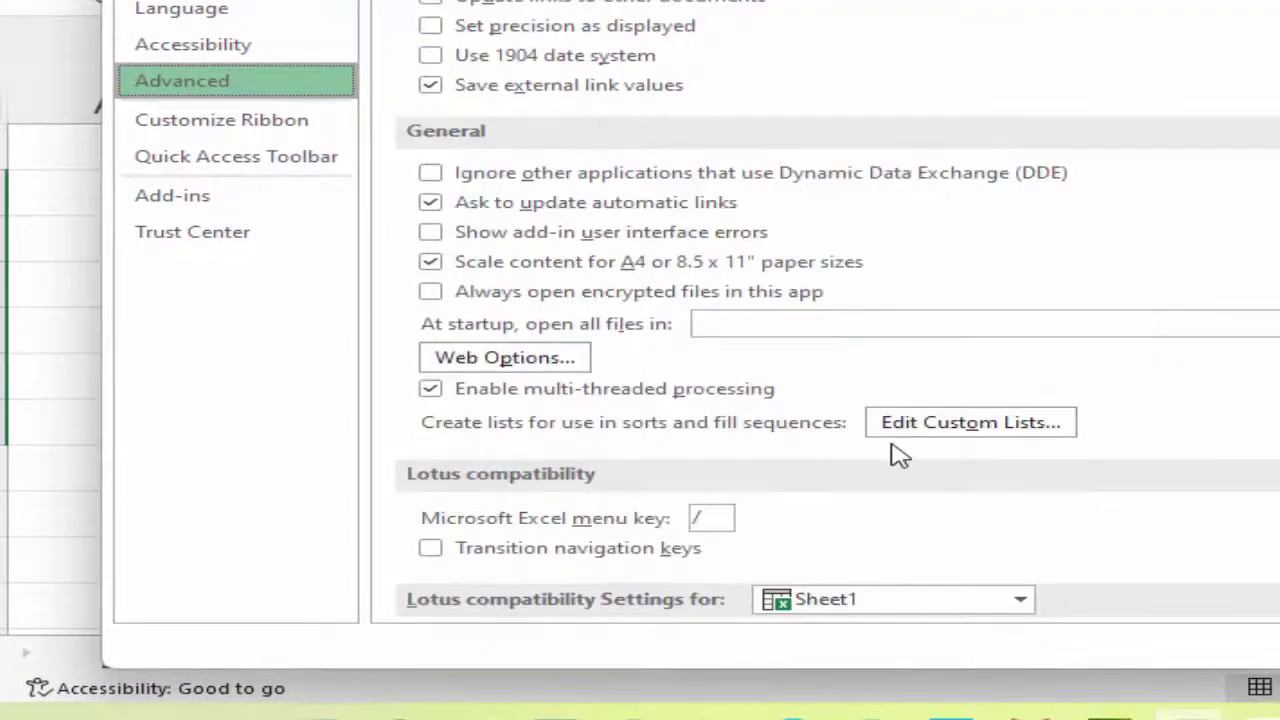
pyautogui.scroll(-1, 898, 453)
pyautogui.click(990, 356)
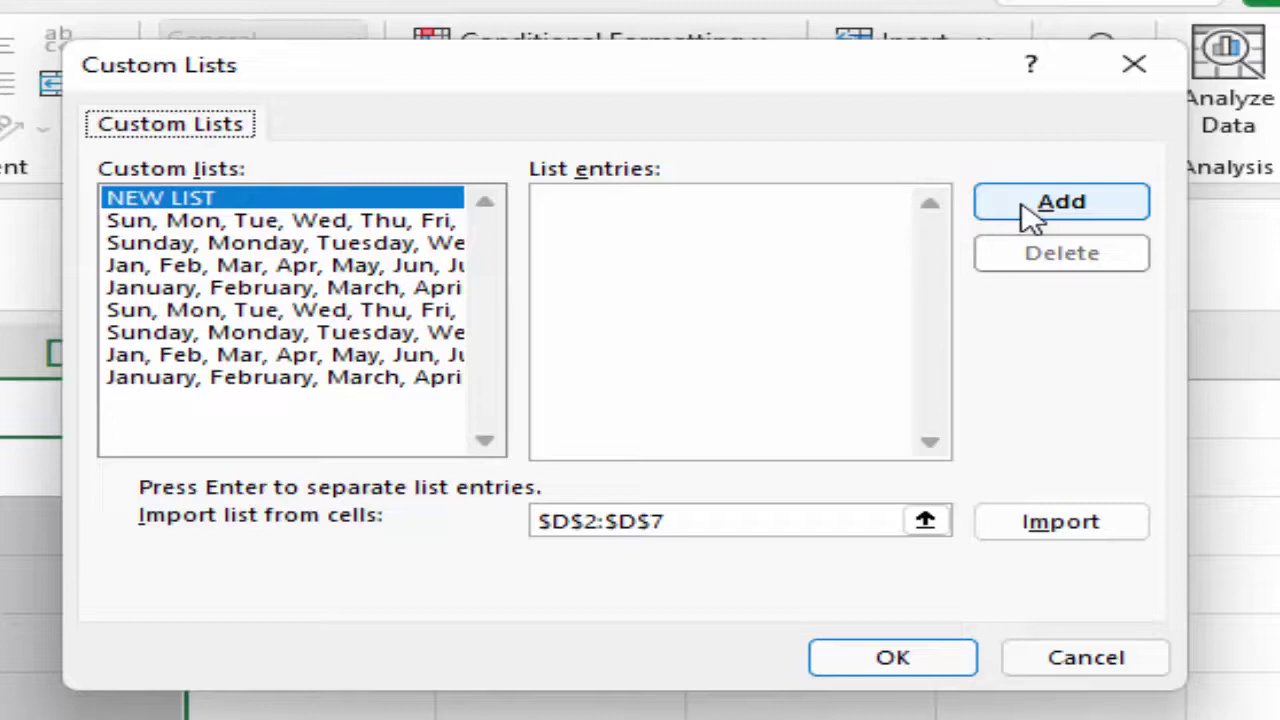
# Step: Add the custom list Country, India, US, UK, Russia, Japan, Pakistan and close both dialogs
pyautogui.click(1030, 215)
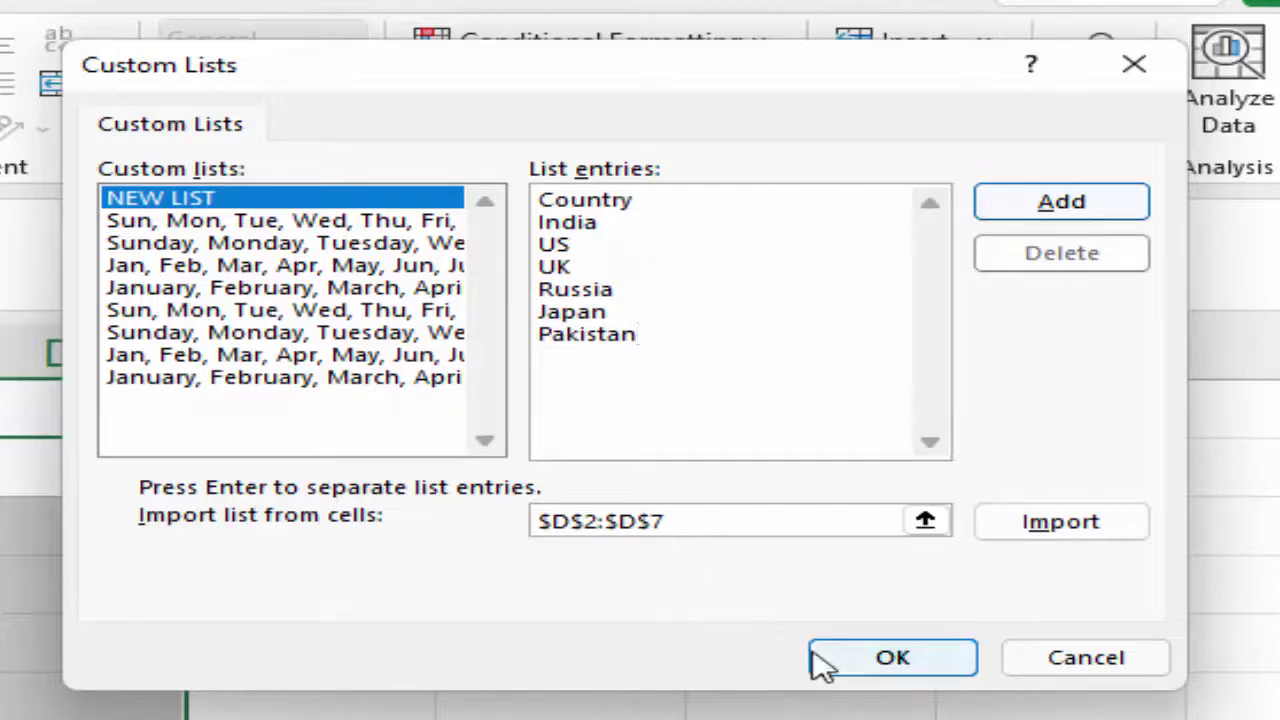
pyautogui.click(1063, 212)
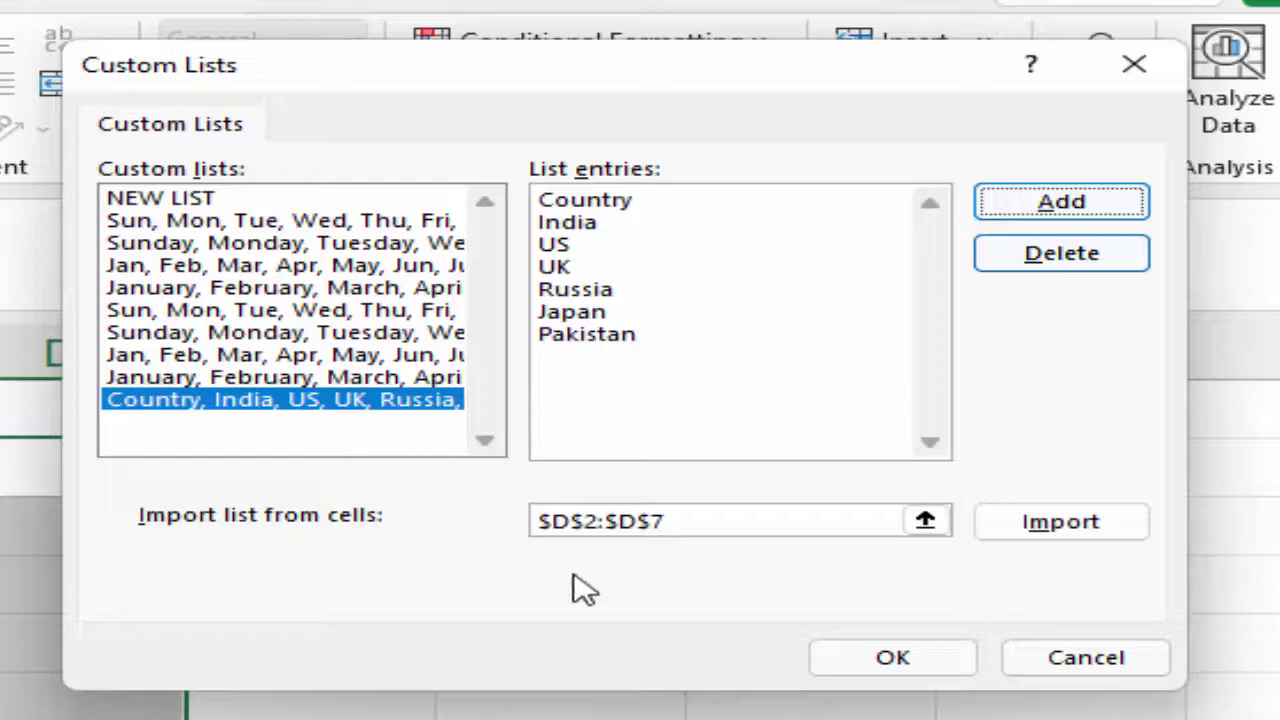
pyautogui.click(925, 670)
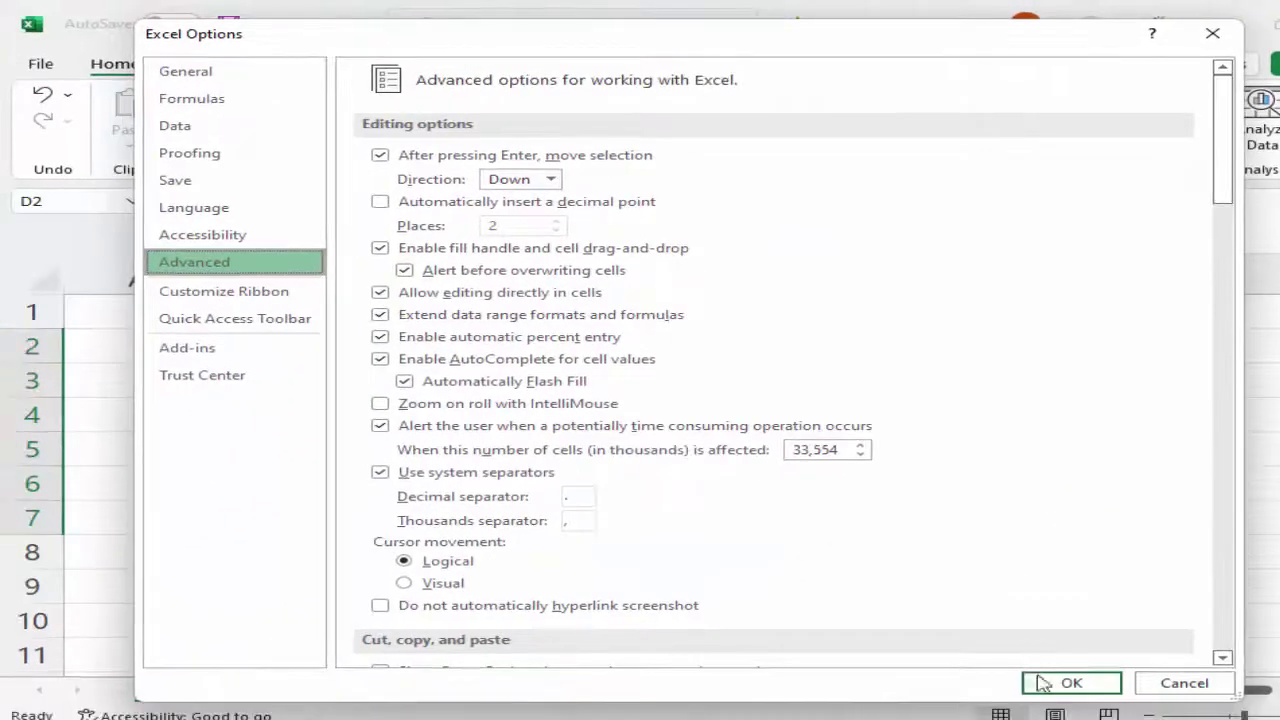
pyautogui.click(1066, 686)
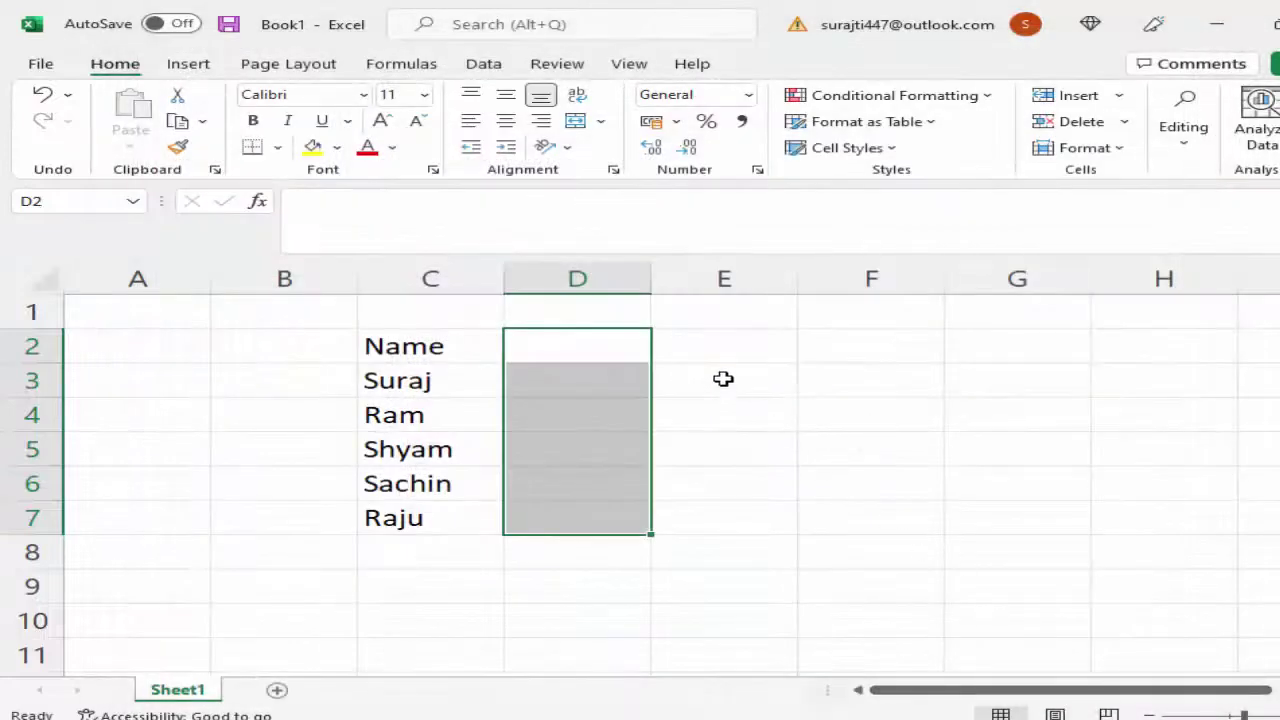
# Step: Enter Country in E2 and fill India through Pakistan down column E to E8
pyautogui.click(707, 343)
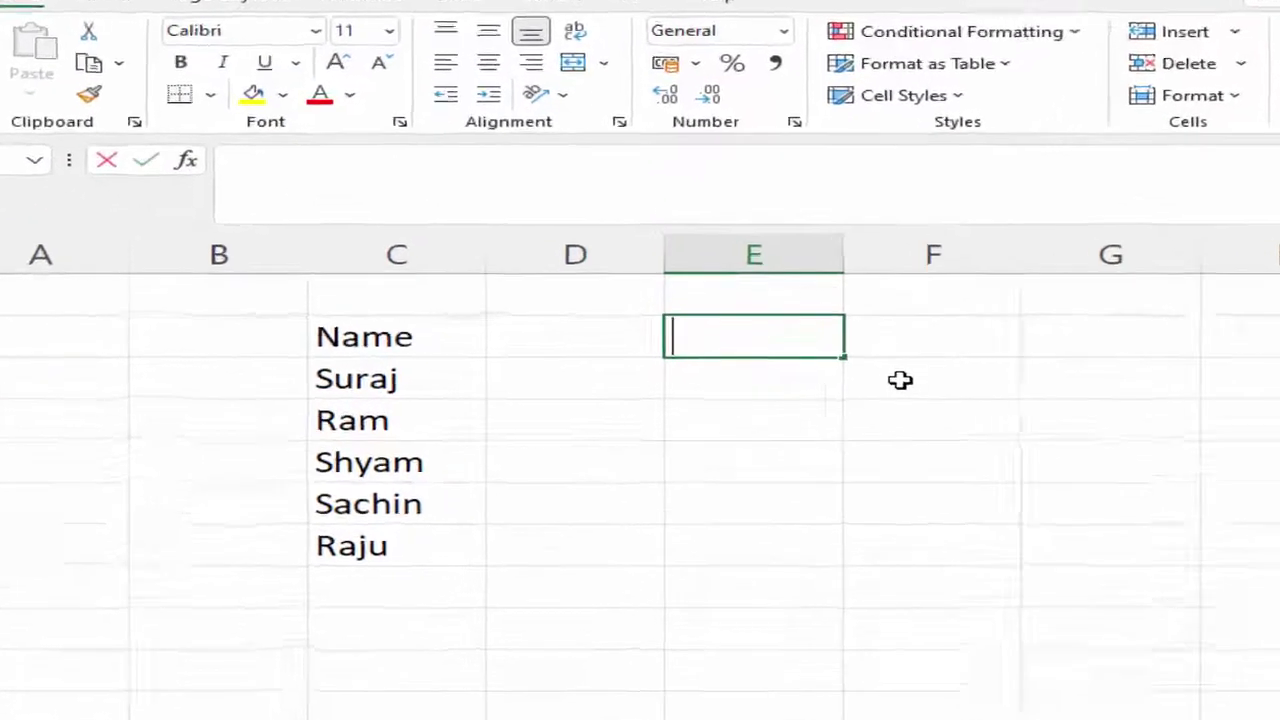
pyautogui.write('Count ')
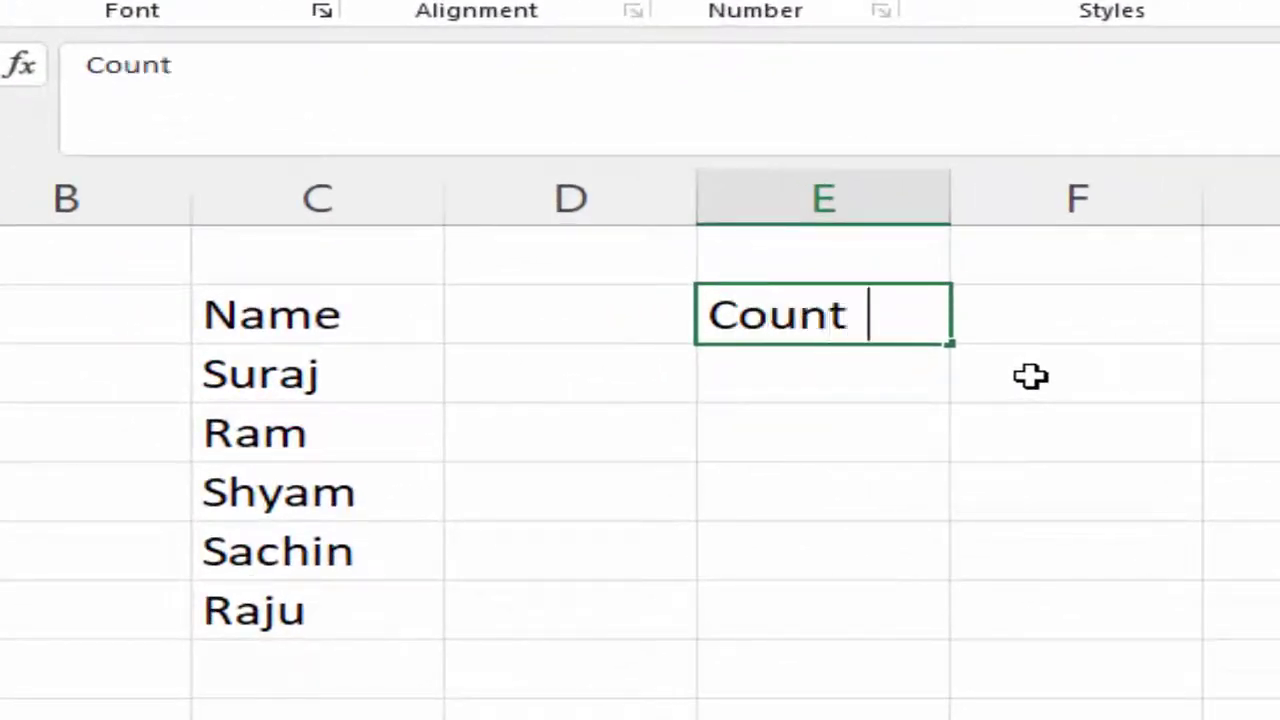
pyautogui.write('y')
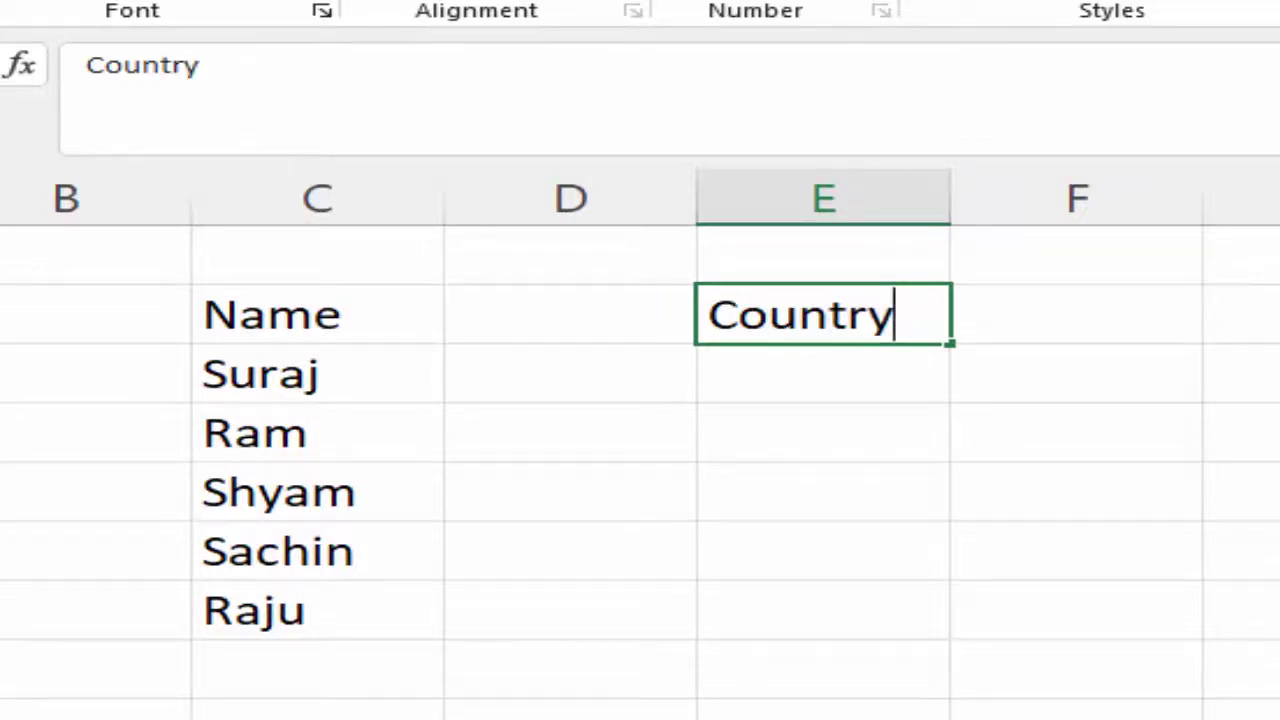
pyautogui.press('Return')
pyautogui.click(885, 324)
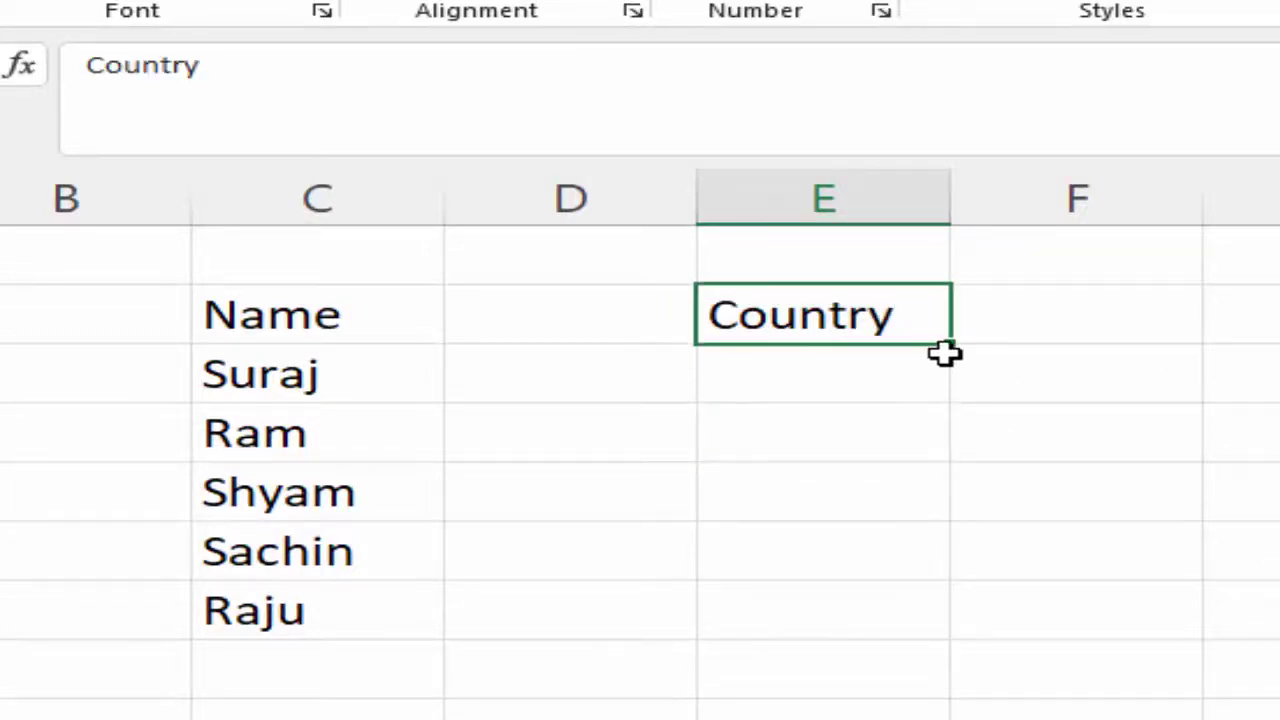
pyautogui.moveTo(949, 343); pyautogui.dragTo(937, 562)
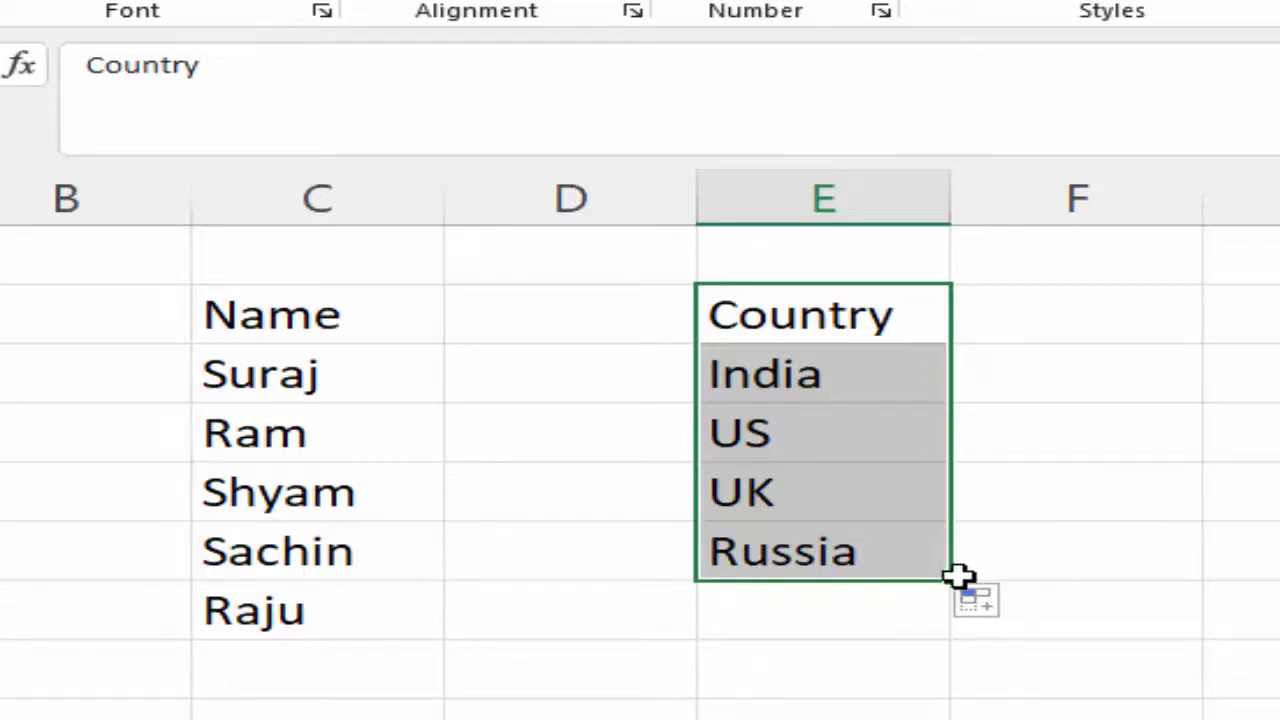
pyautogui.moveTo(948, 578); pyautogui.dragTo(960, 672)
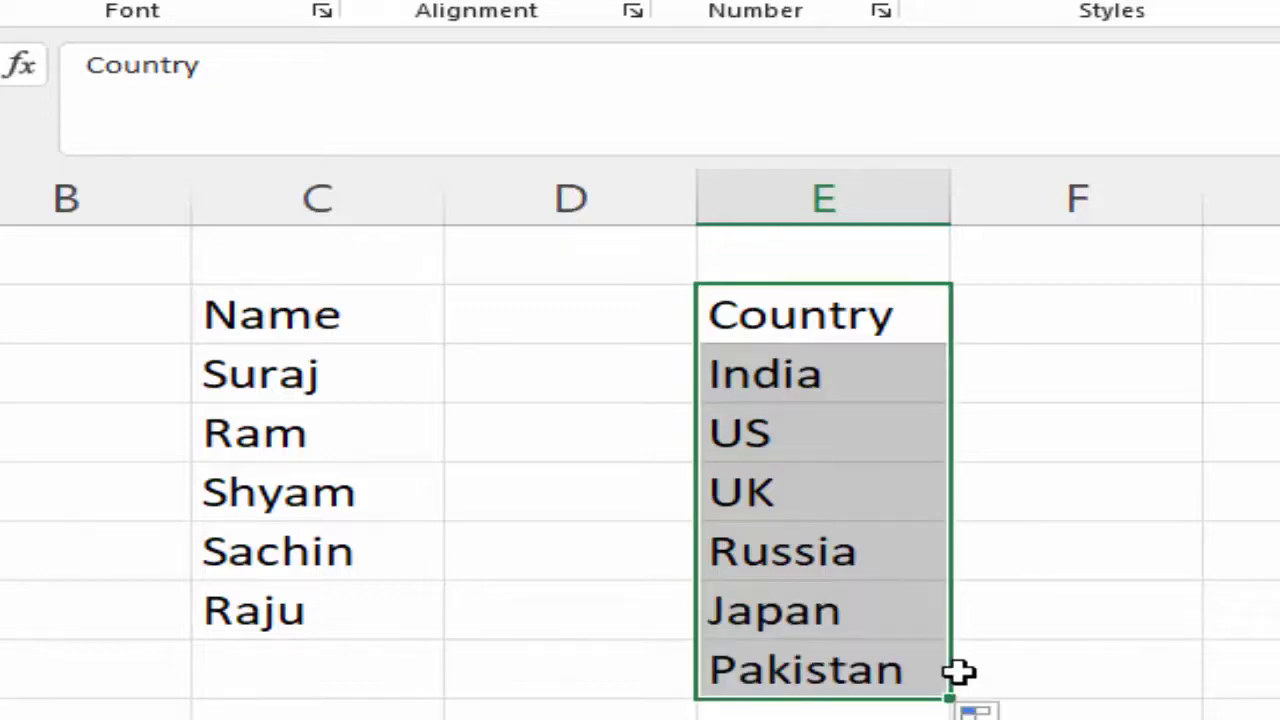